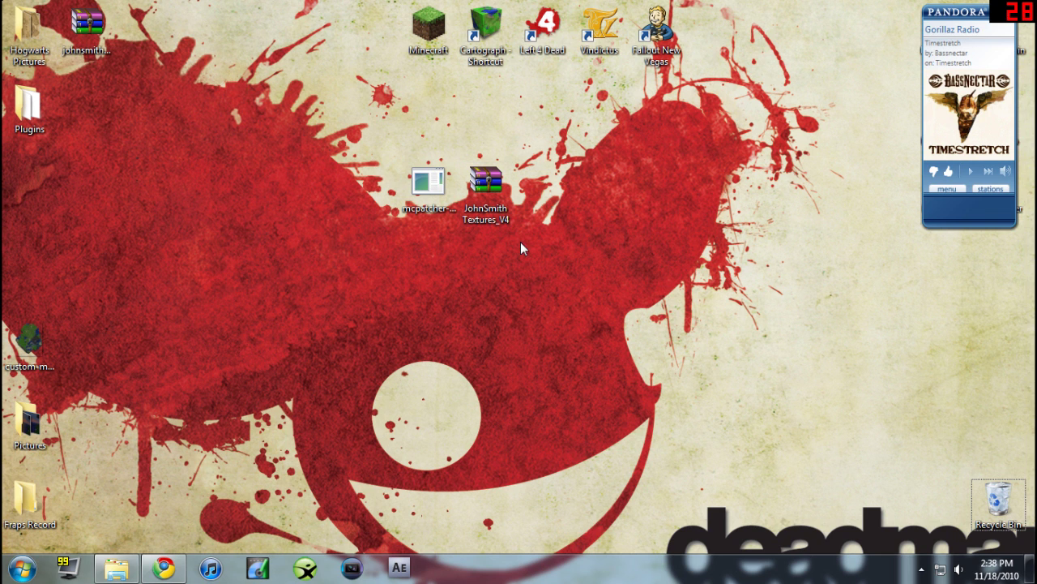
Bring back the JohnSmith Textures Pack forum post and scroll through its screenshots
left_click(165, 568)
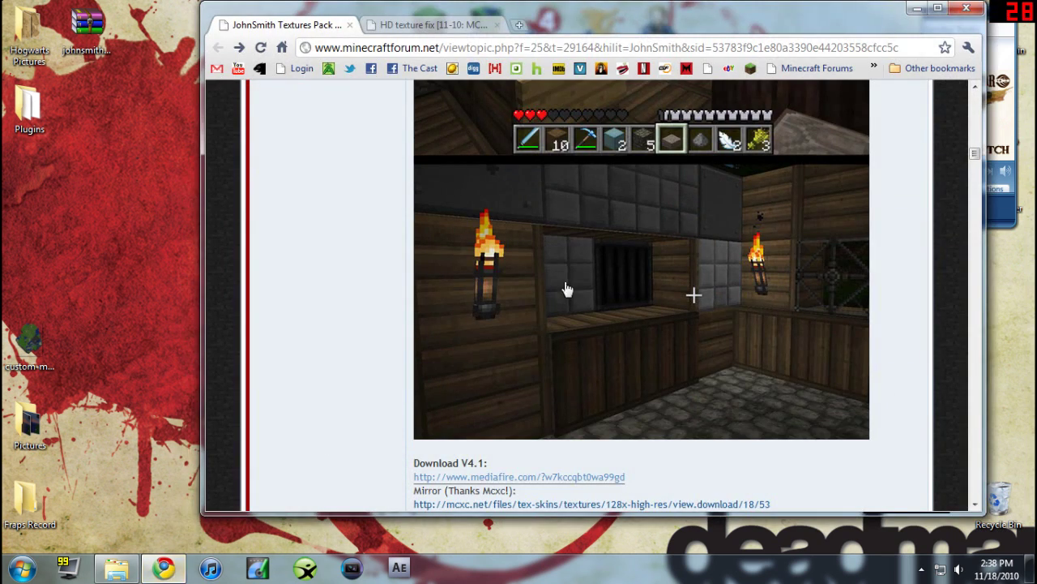
scroll(646, 315, "up", 9)
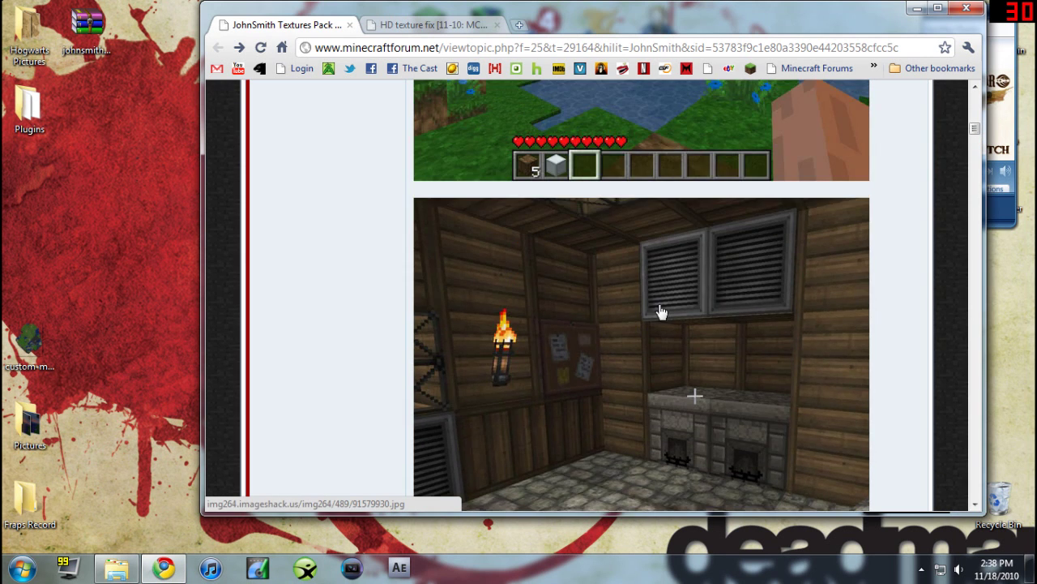
scroll(660, 308, "down", 6)
scroll(622, 357, "down", 5)
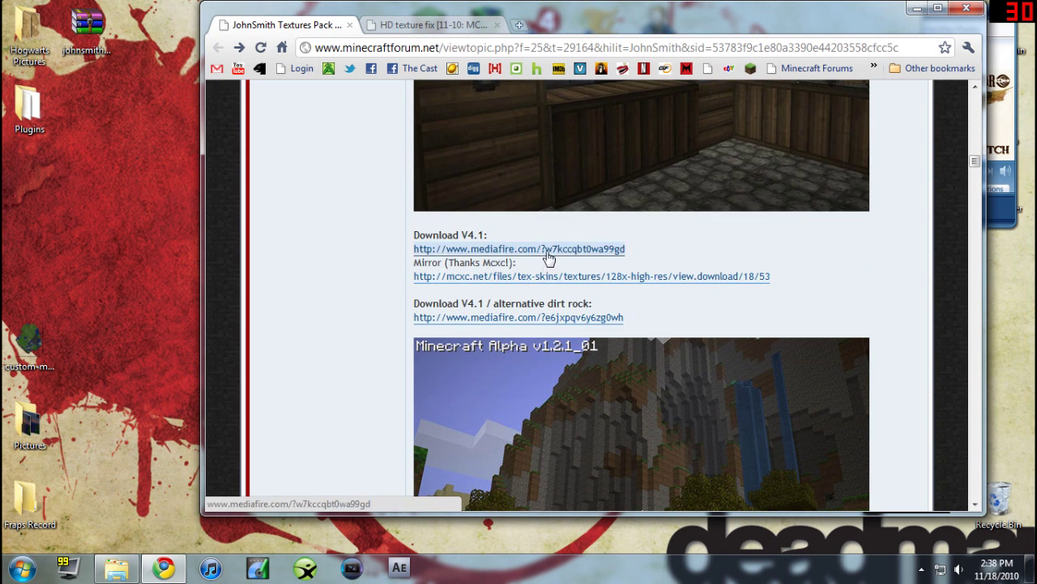
scroll(692, 364, "down", 3)
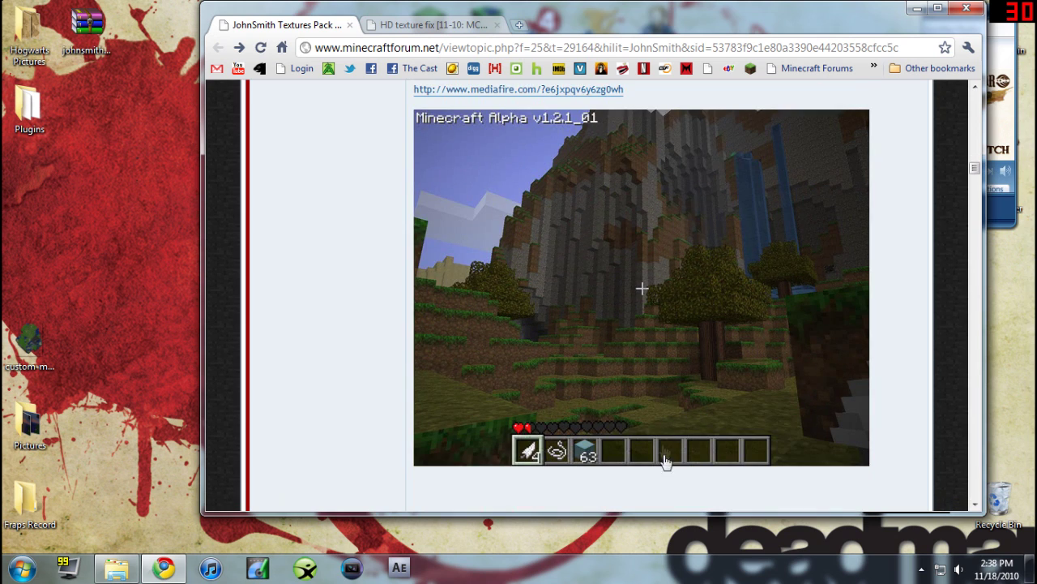
scroll(609, 265, "up", 2)
scroll(556, 363, "down", 2)
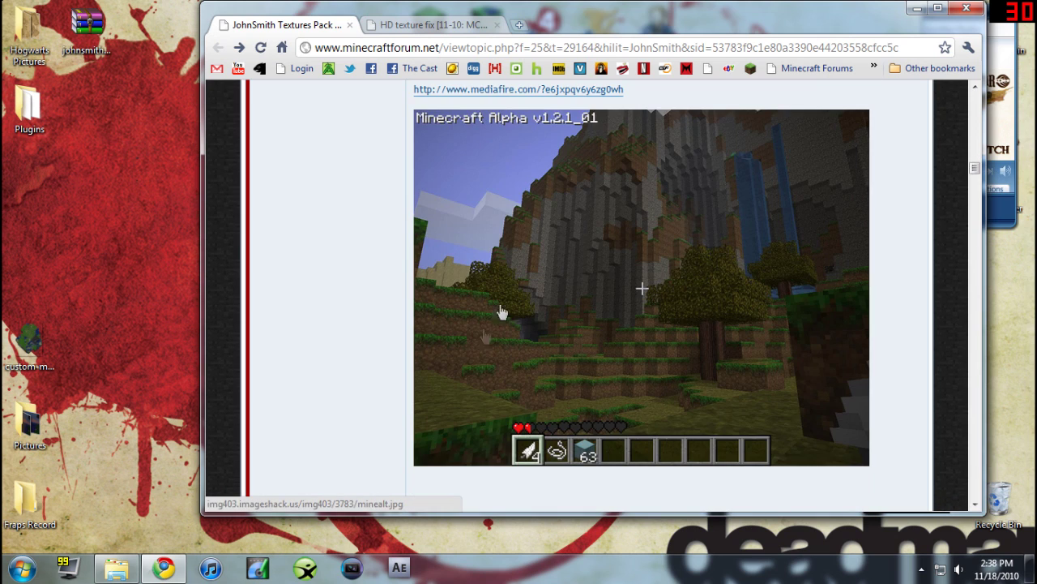
Settle on the Download Version 4 link, then minimize the browser to the desktop
scroll(539, 369, "up", 6)
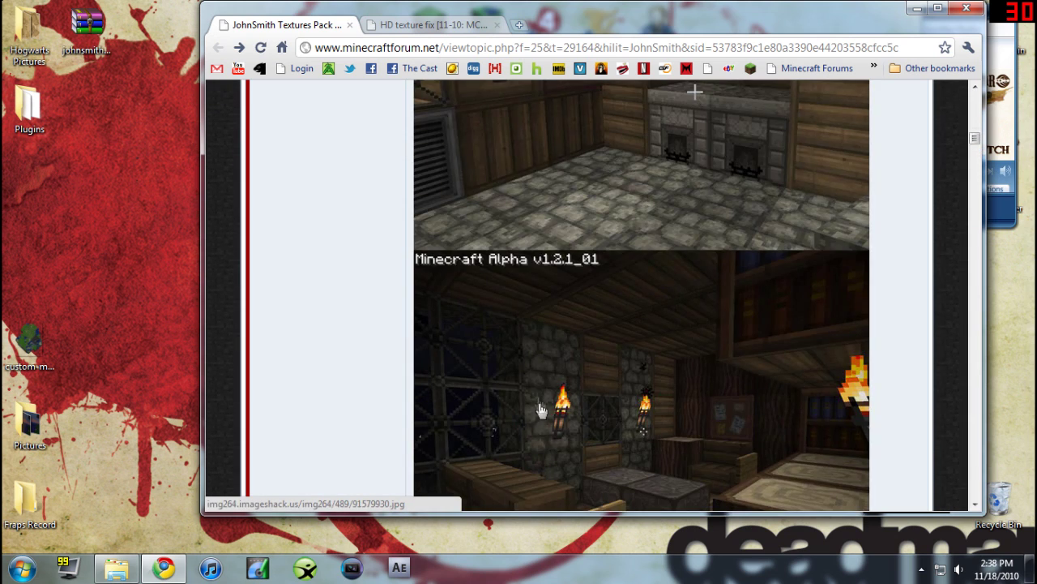
scroll(547, 394, "up", 3)
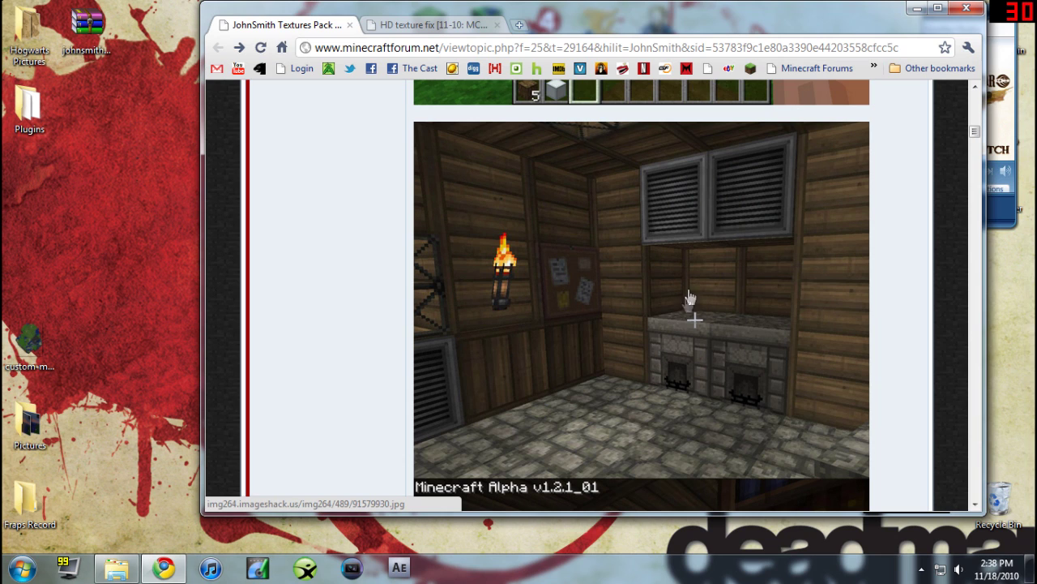
scroll(474, 350, "up", 5)
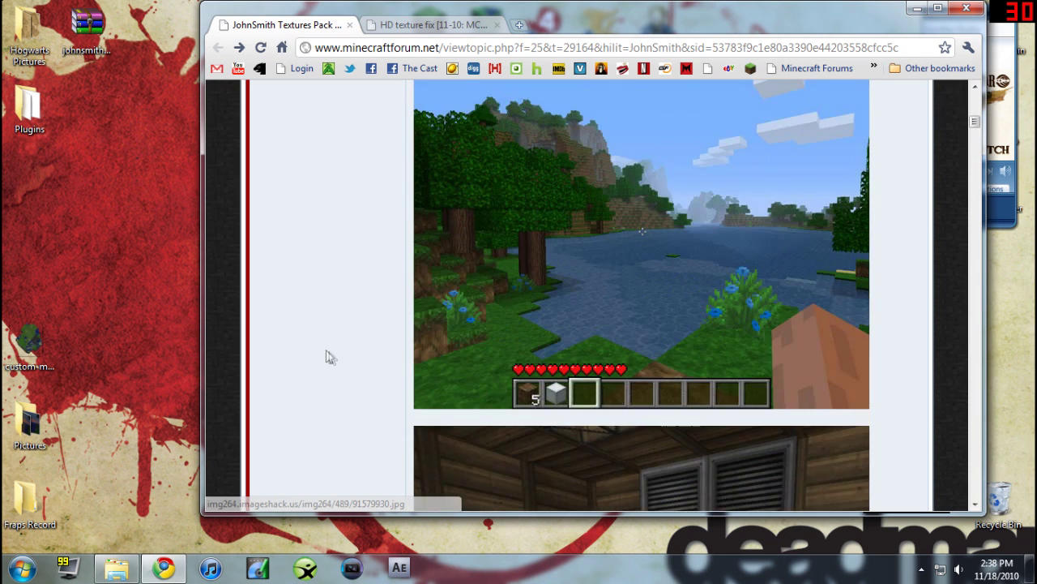
scroll(331, 353, "down", 15)
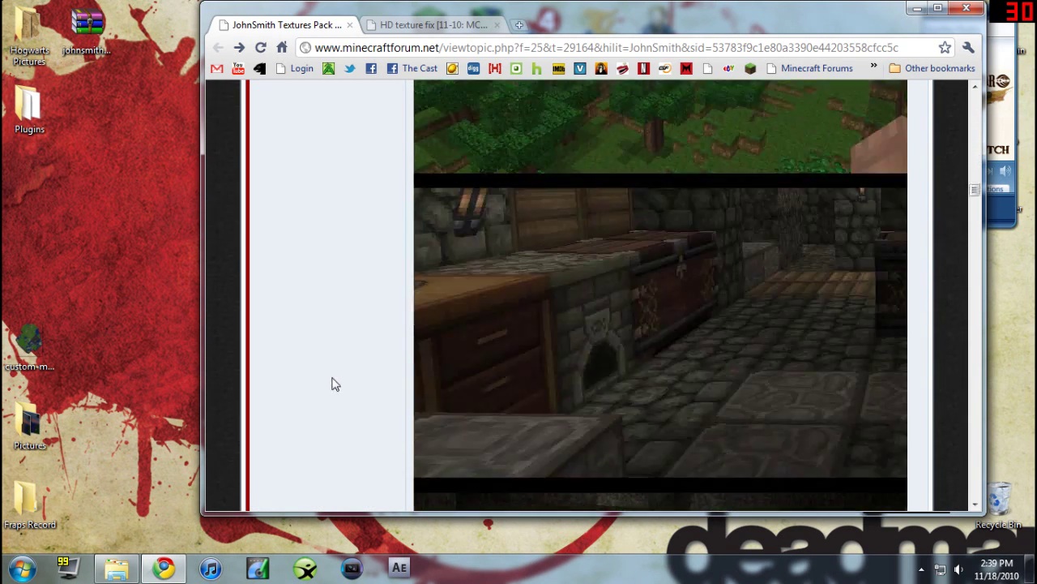
scroll(606, 280, "down", 5)
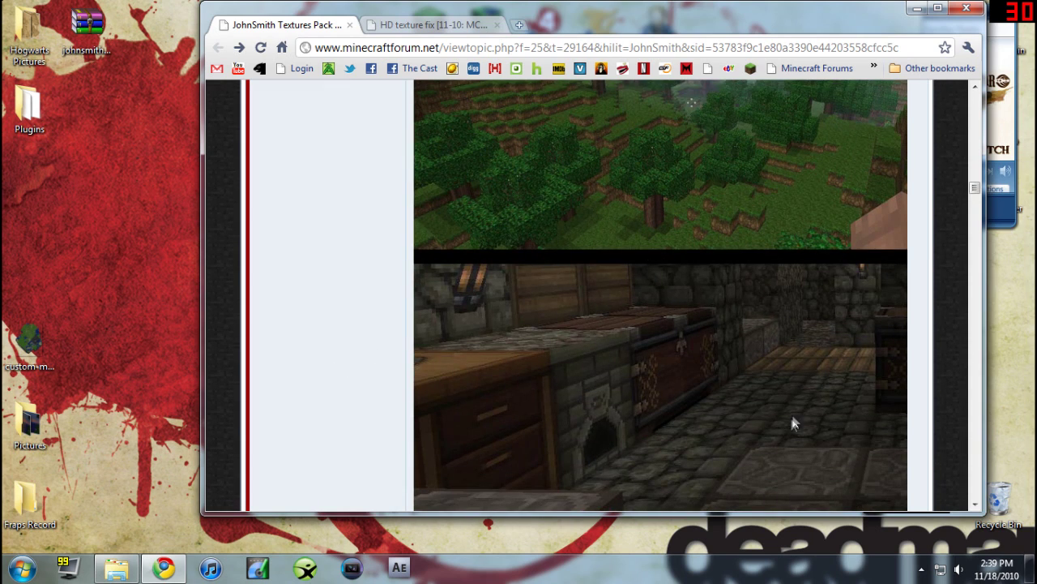
scroll(794, 423, "up", 5)
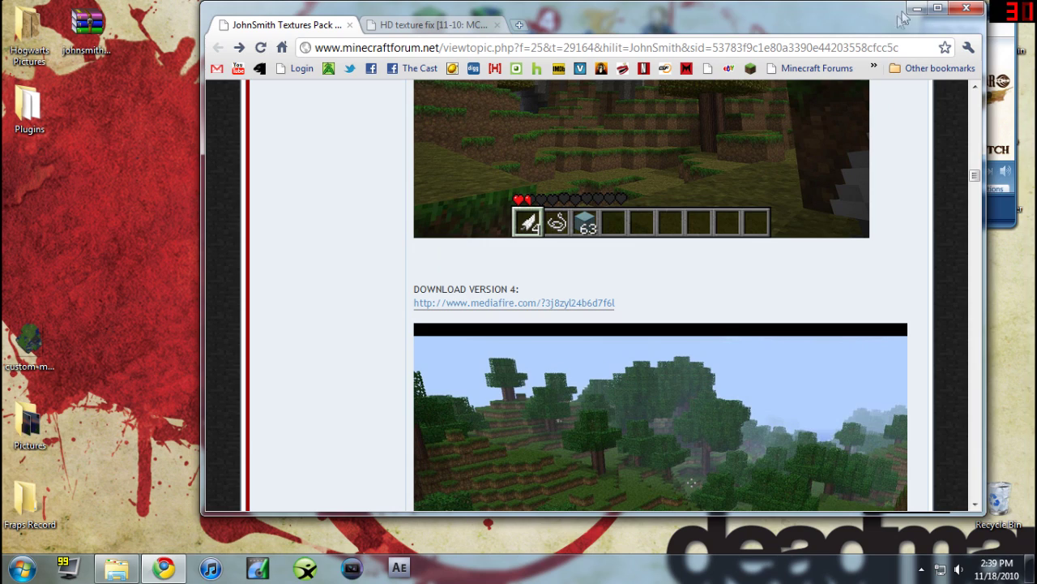
left_click(916, 9)
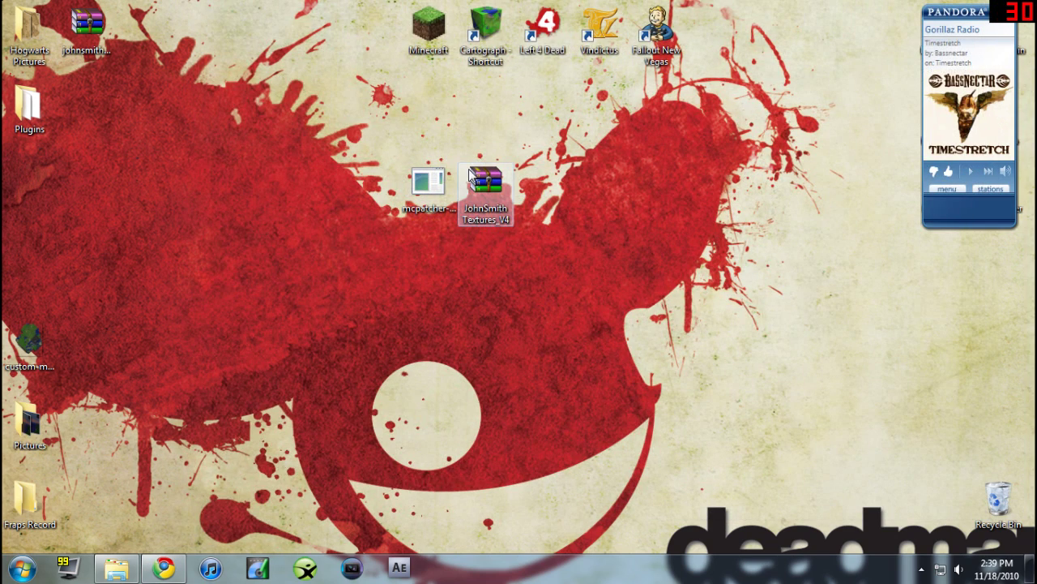
Create a new desktop folder named Turtles and drag it lower on the desktop
right_click(560, 179)
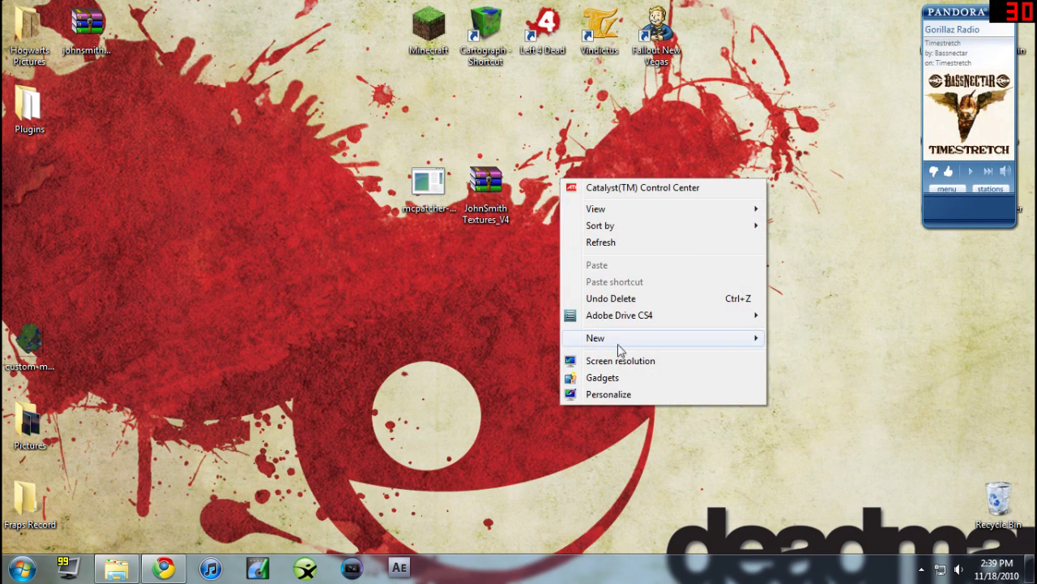
mouse_move(620, 340)
left_click(864, 341)
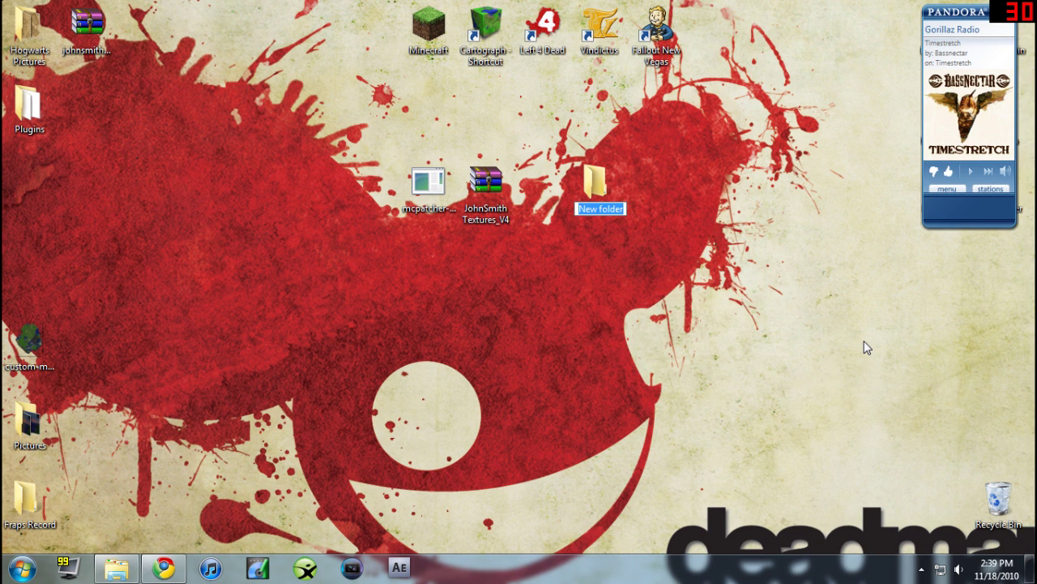
type("Turtles")
key("Return")
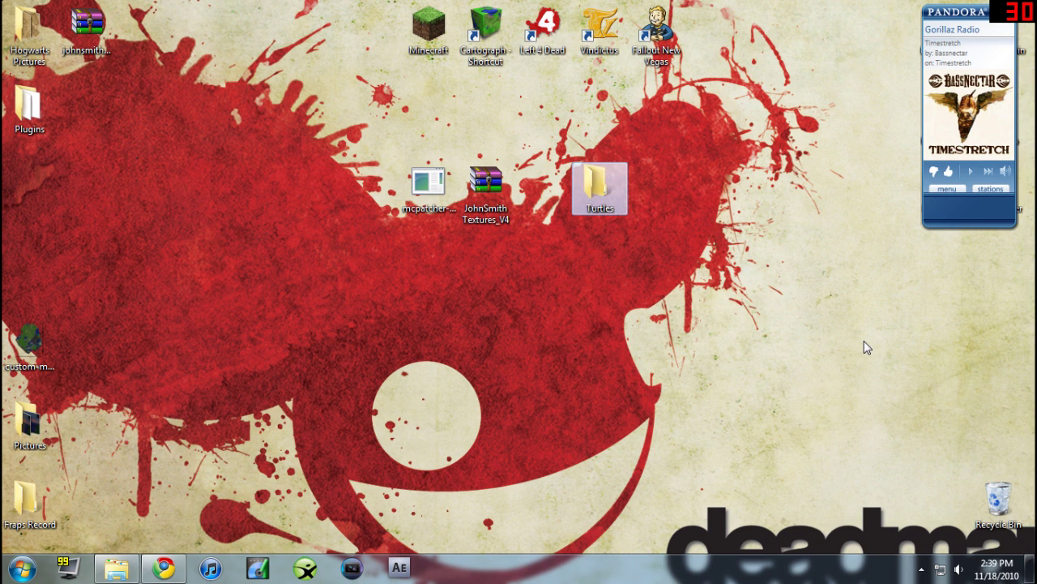
left_click_drag(597, 180, 769, 337)
Open JohnSmith Textures_V4.rar, drag its folders and images into Turtles, and close WinRAR
double_click(475, 190)
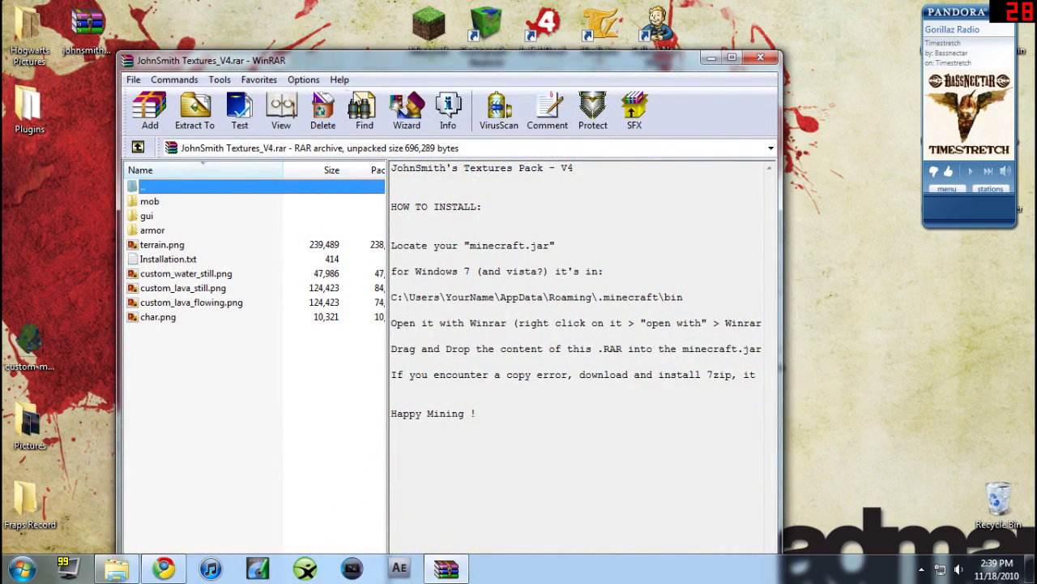
left_click_drag(359, 61, 299, 11)
left_click_drag(143, 360, 134, 145)
mouse_move(134, 149)
left_mouse_down()
mouse_move(521, 298)
mouse_move(768, 345)
left_mouse_up()
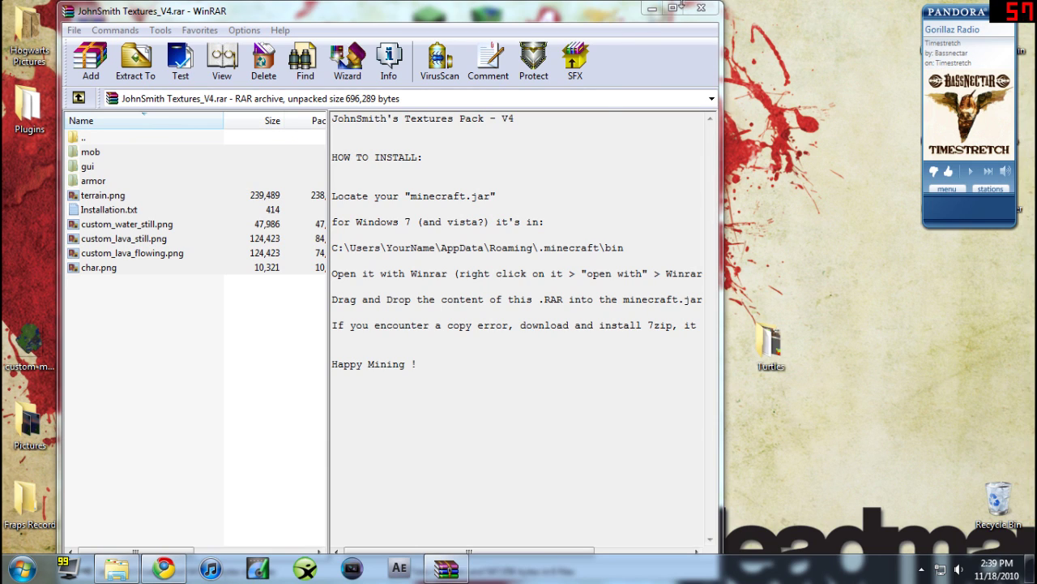
left_click(701, 8)
Compress all nine items in Turtles into a zipped folder named JohnSmith
double_click(755, 337)
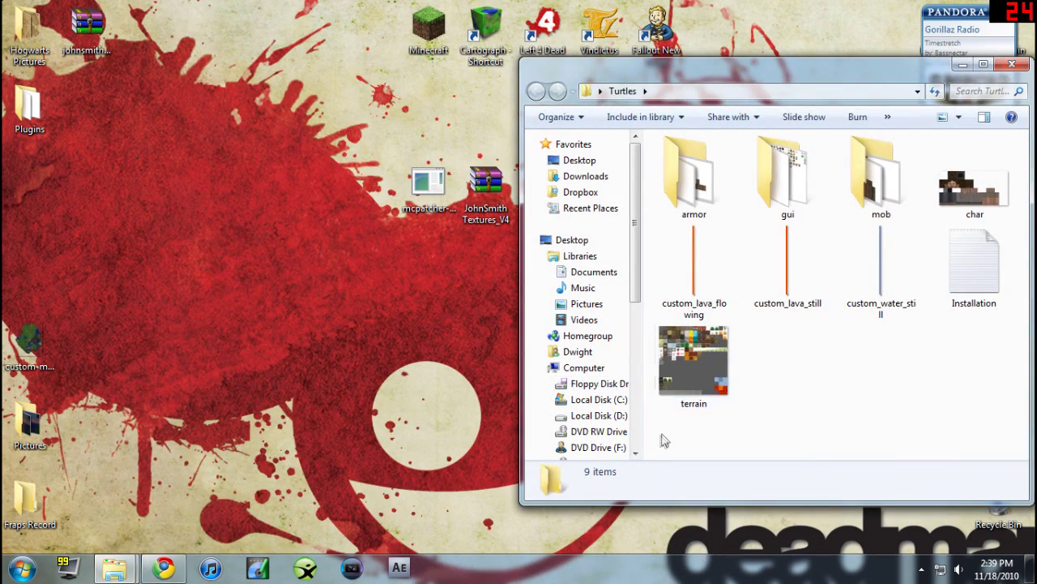
left_click_drag(663, 441, 959, 188)
right_click(959, 188)
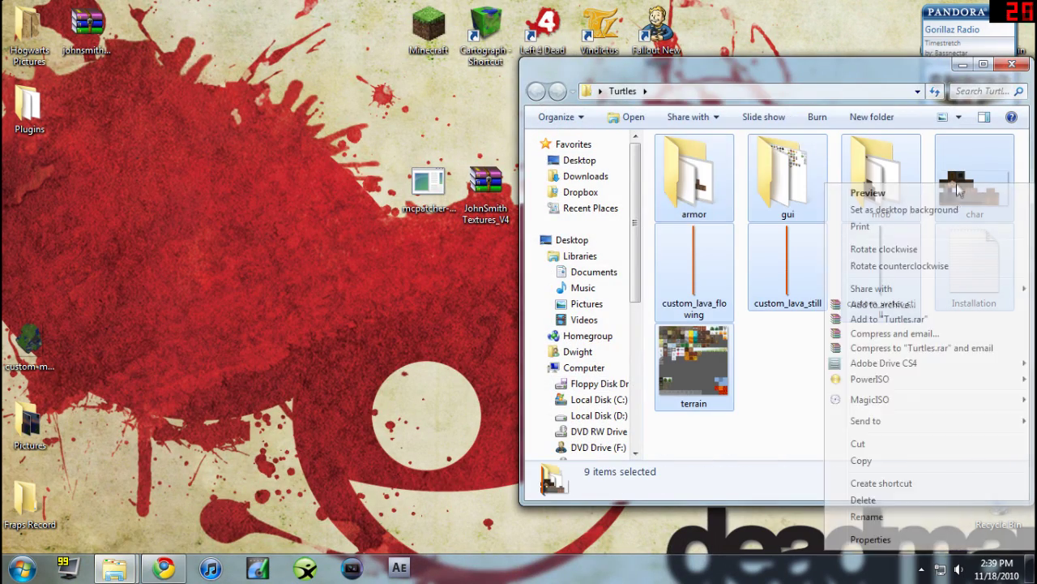
mouse_move(866, 421)
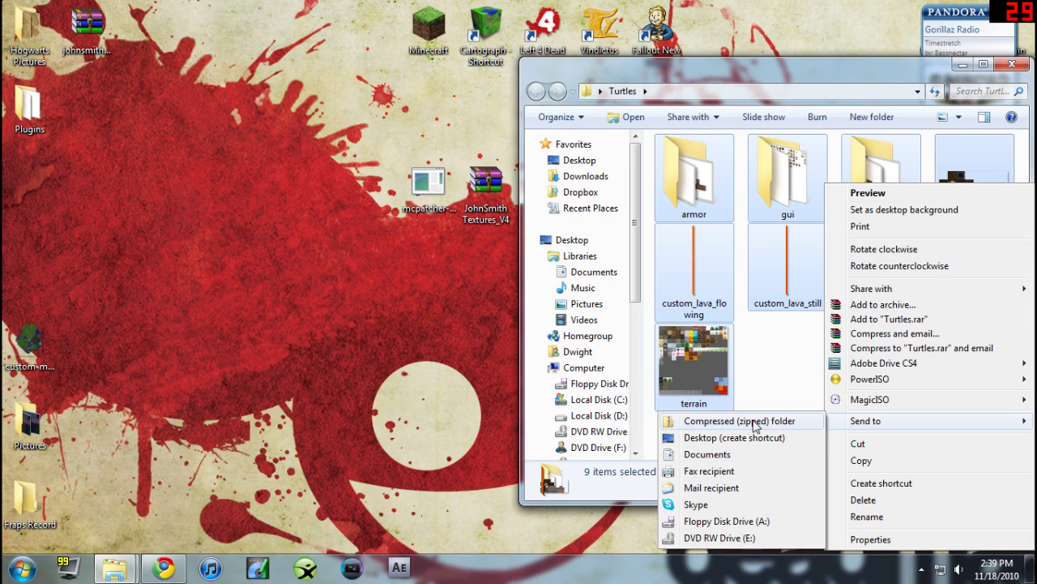
left_click(755, 422)
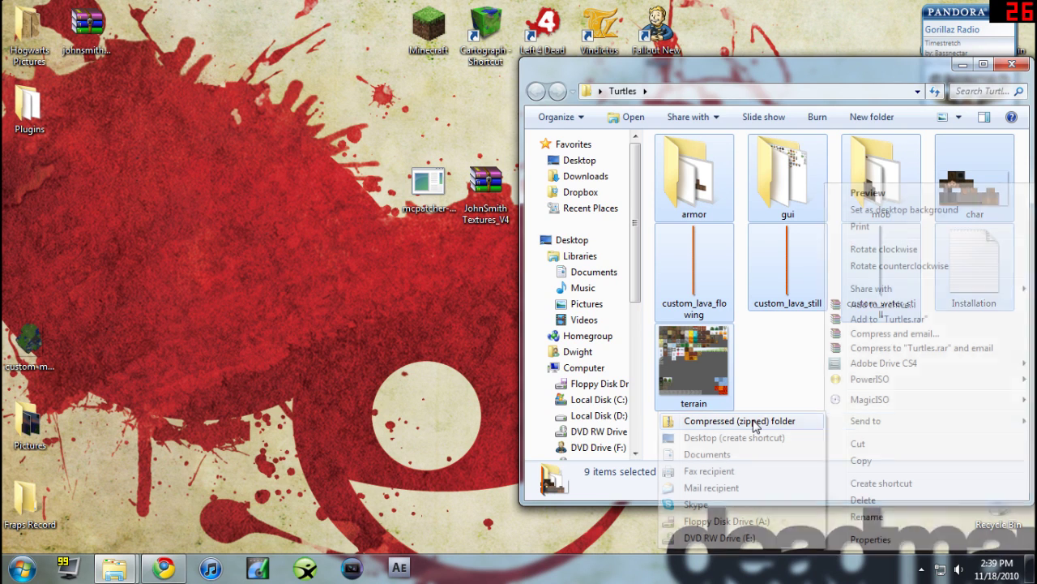
type("Joh")
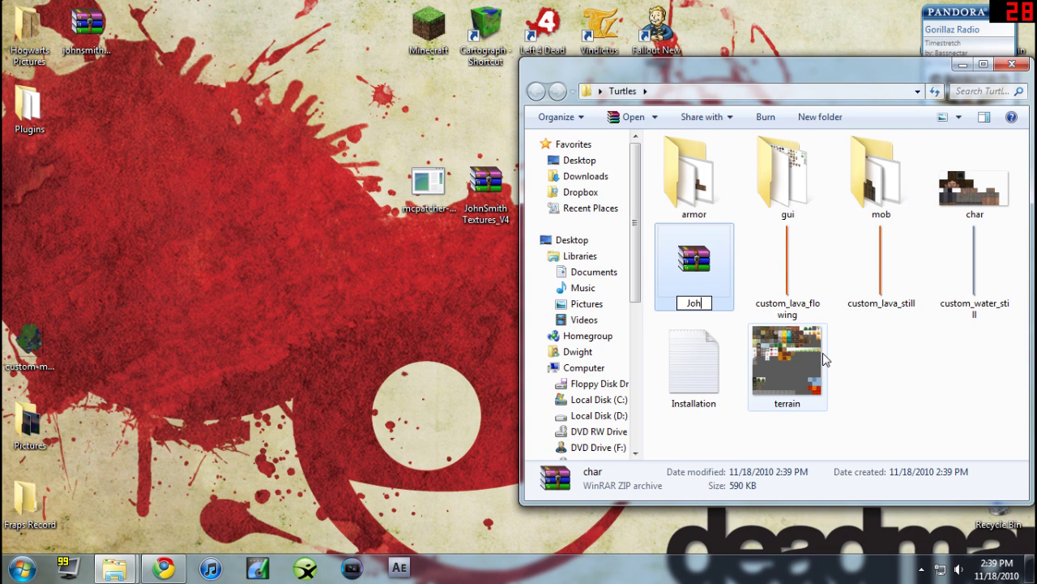
type("nSmith")
key("Return")
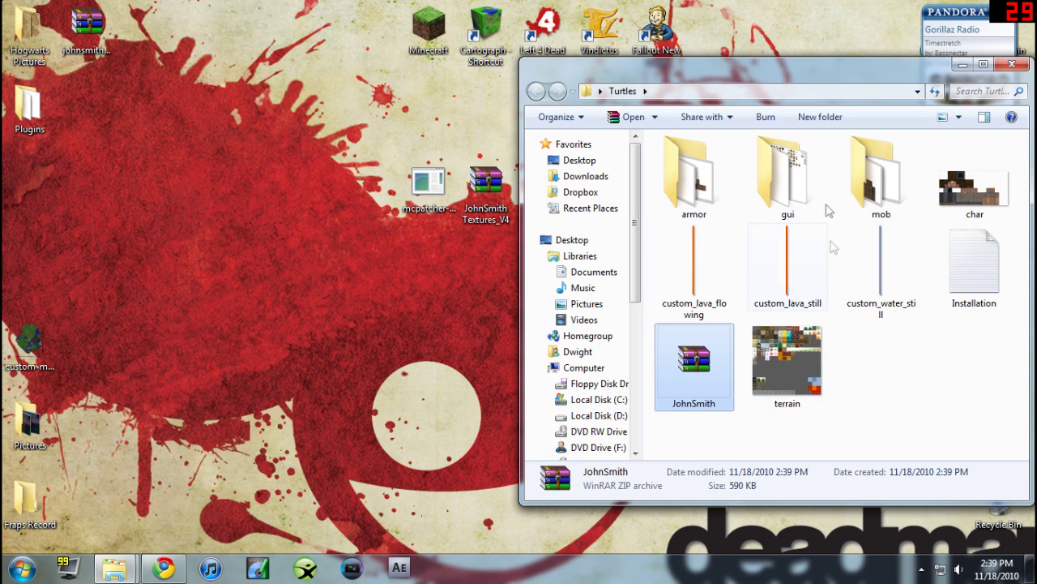
Move the JohnSmith zip onto the desktop beneath the pack files and close Turtles
mouse_move(693, 387)
left_mouse_down()
mouse_move(199, 304)
mouse_move(203, 290)
left_mouse_up()
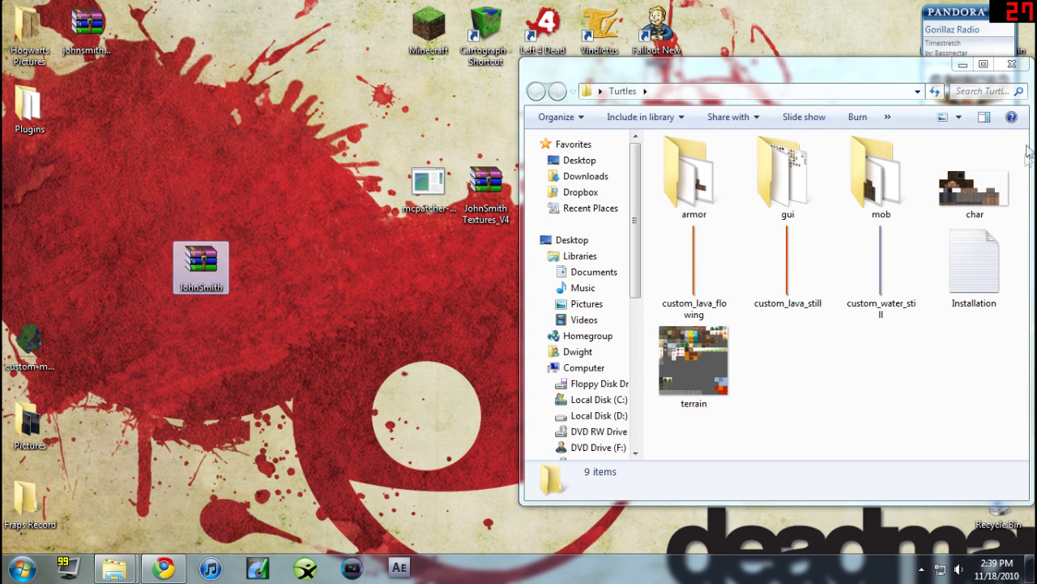
left_click(1010, 68)
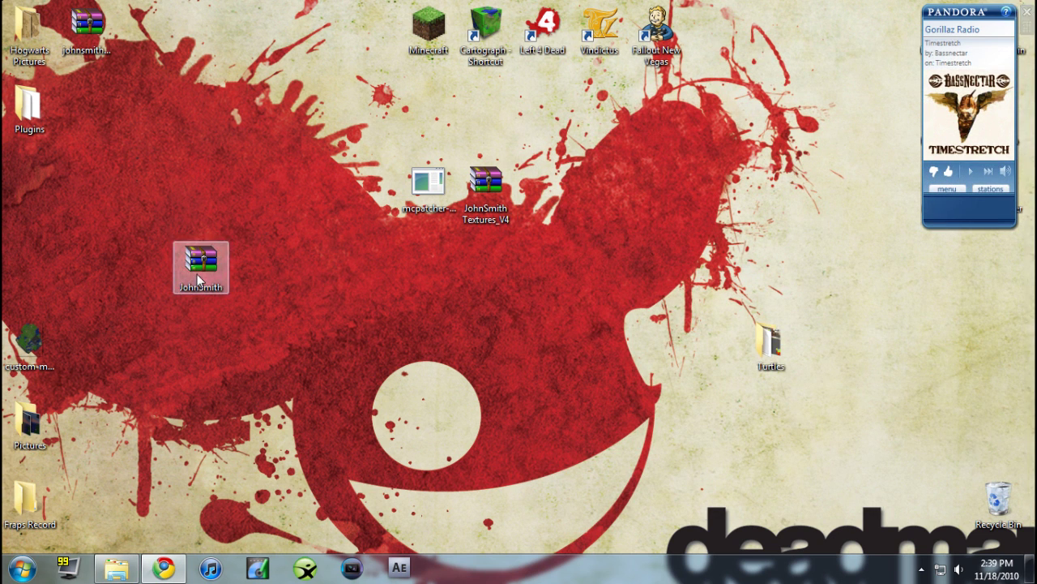
mouse_move(219, 268)
left_mouse_down()
mouse_move(300, 285)
mouse_move(366, 270)
left_mouse_up()
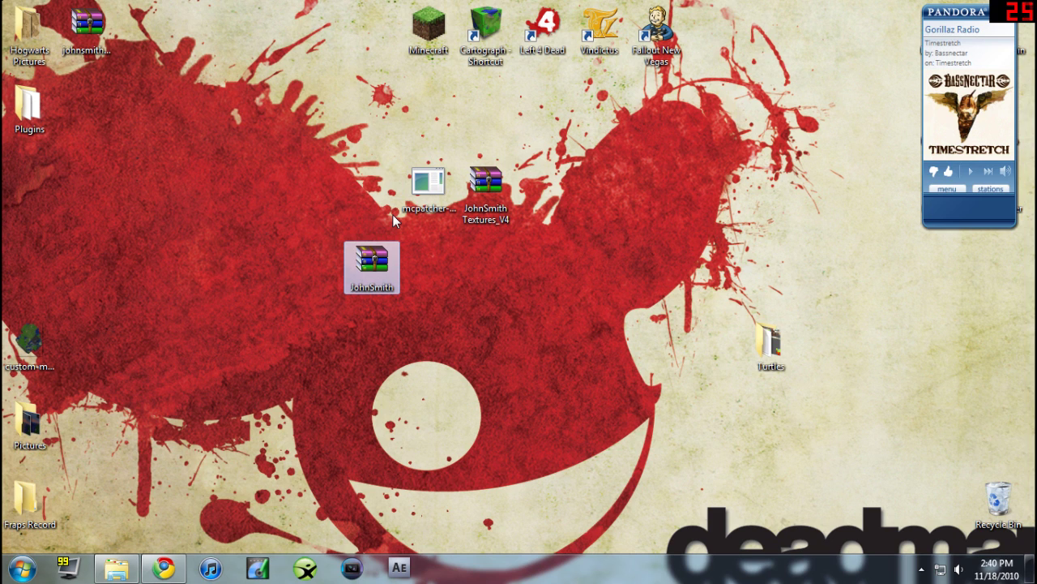
Select mcpatcher-1.1.8 on the desktop and bring up the Hogwarts Pictures folder window
left_click(428, 183)
left_click(116, 568)
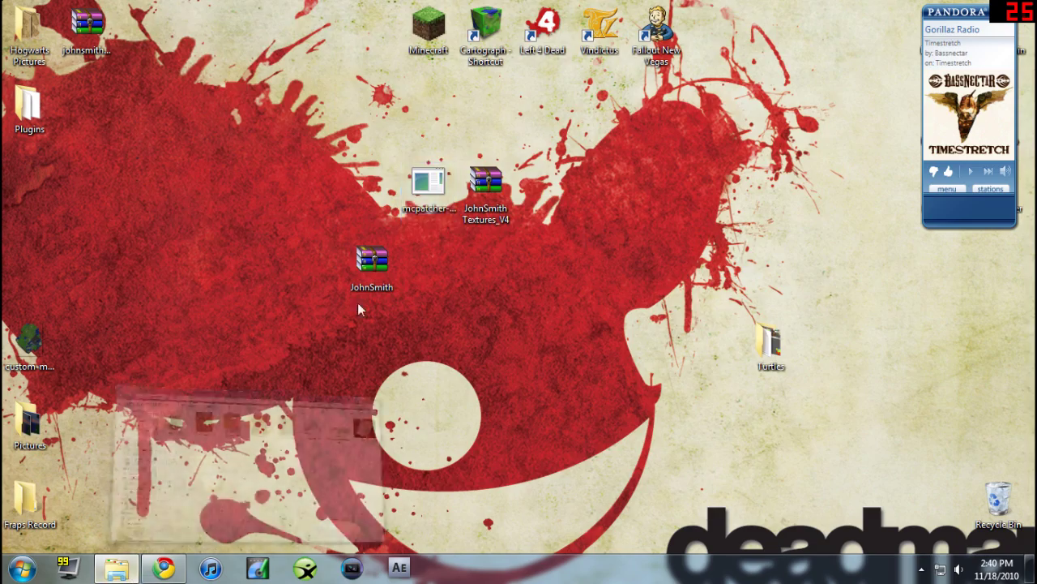
Return to Minecraft Forum, switch to the HD texture fix thread, and scroll to its mcpatcher 1.1.8 links
left_click(116, 567)
left_click(164, 567)
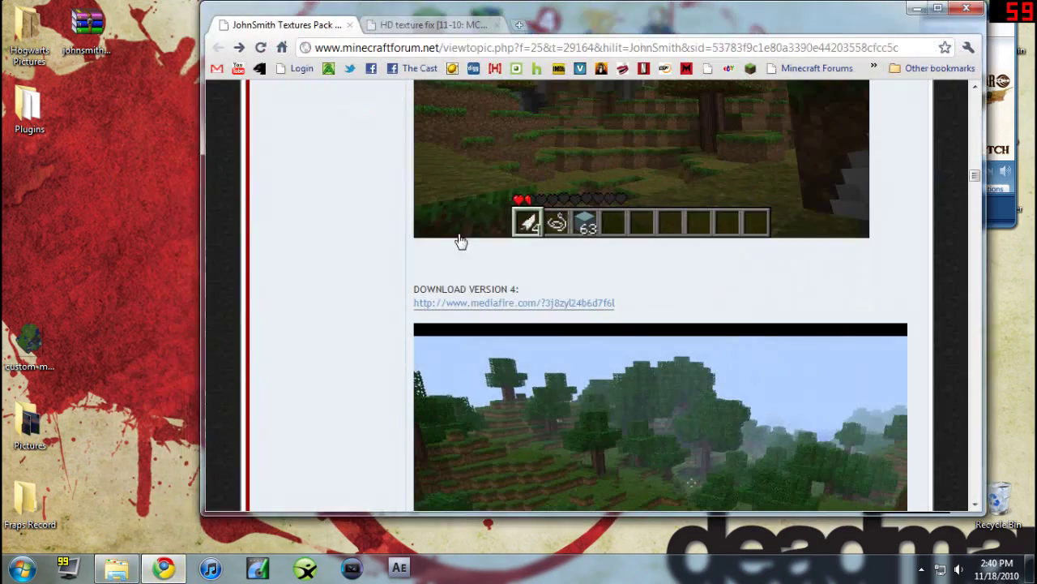
scroll(638, 252, "up", 10)
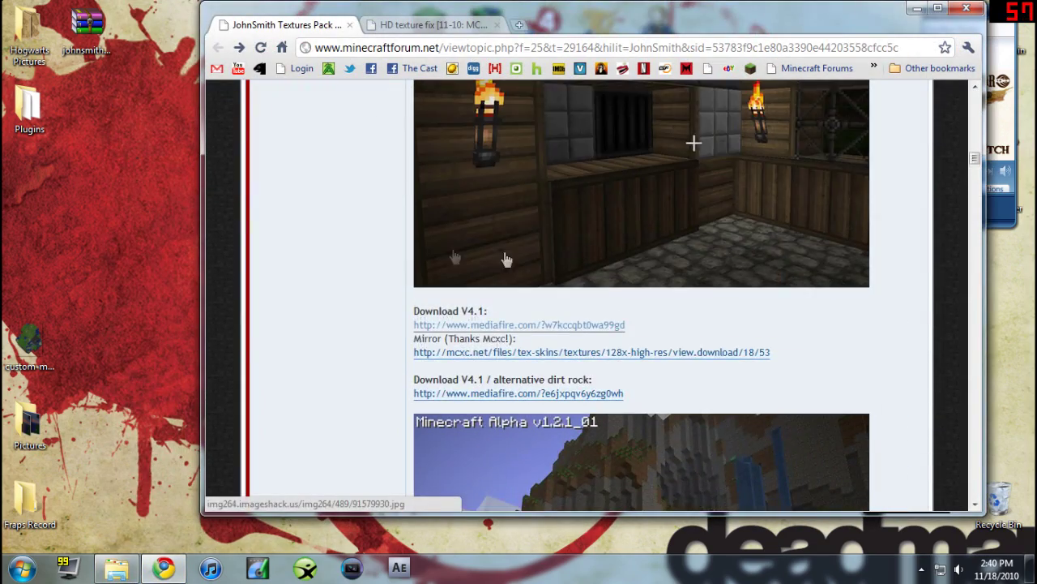
scroll(491, 219, "up", 10)
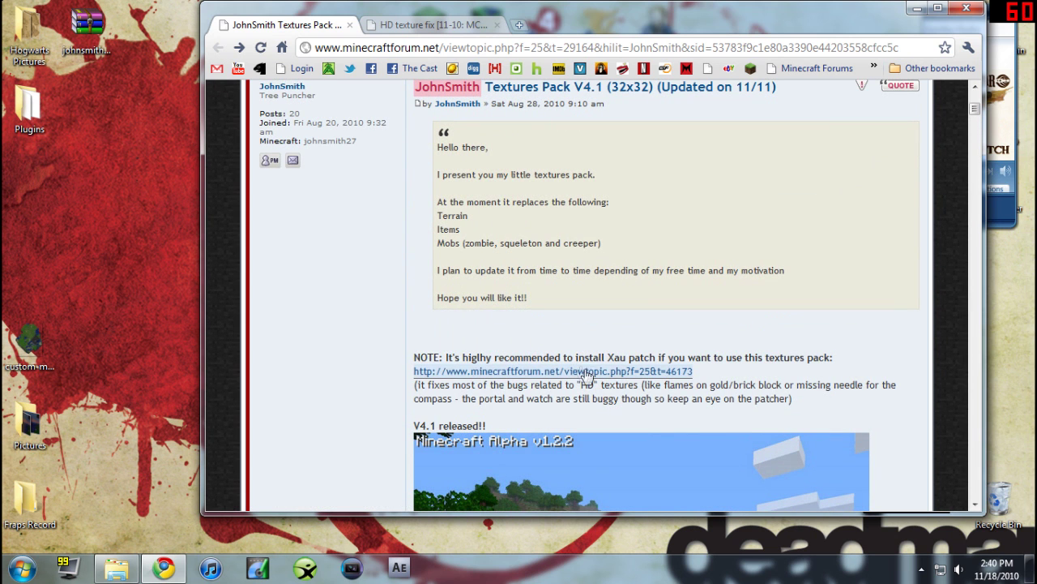
scroll(600, 348, "down", 1)
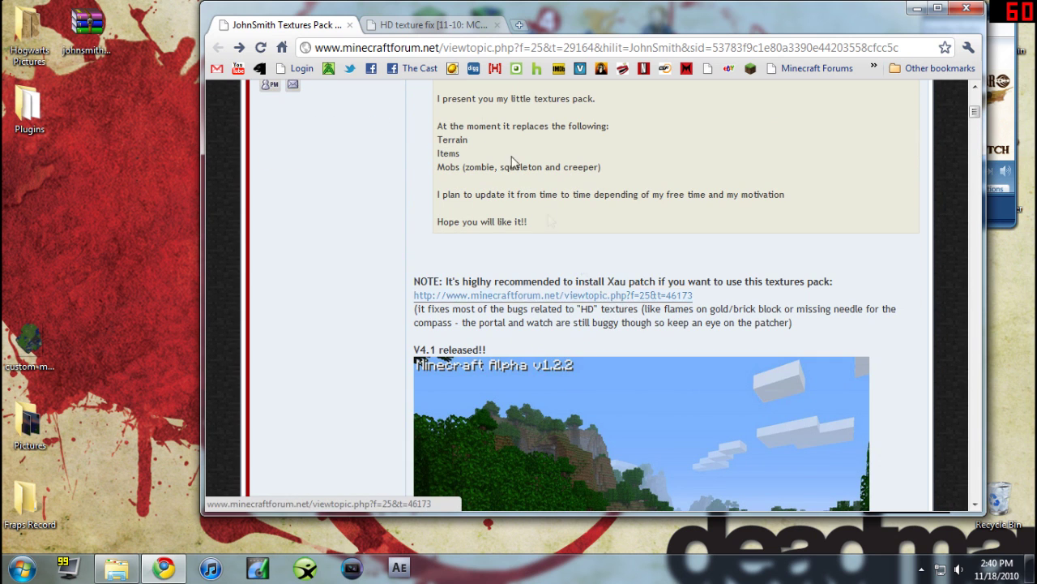
left_click(430, 25)
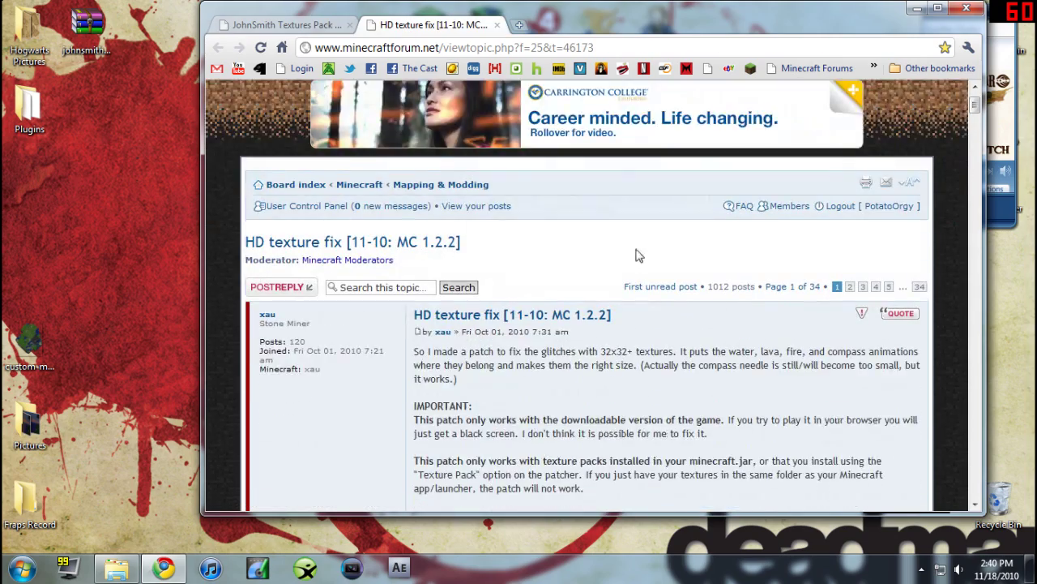
scroll(608, 259, "down", 8)
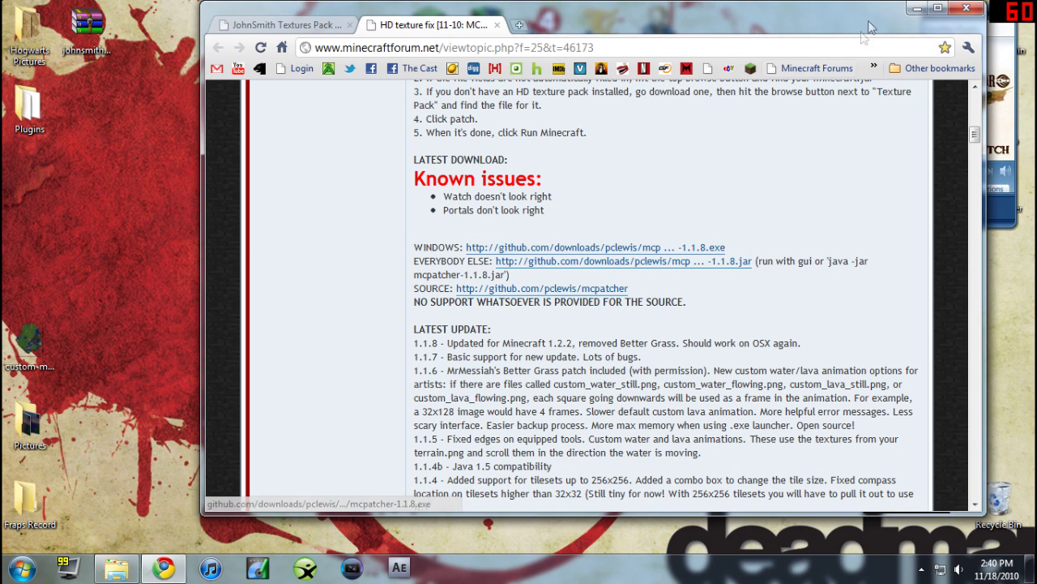
Minimize the browser and launch mcpatcher from the desktop, allowing the unverified program to run
left_click(914, 11)
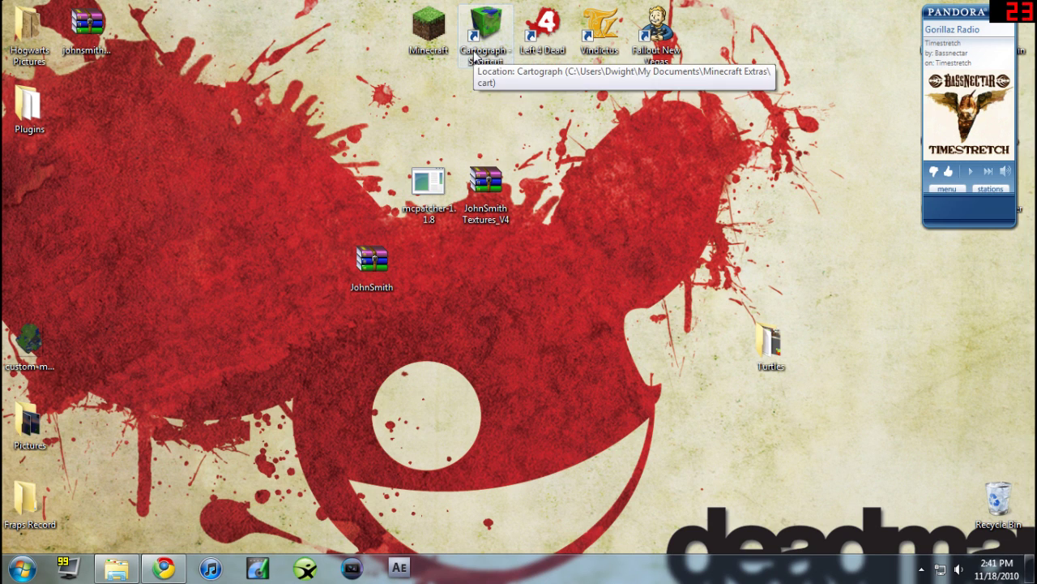
double_click(448, 192)
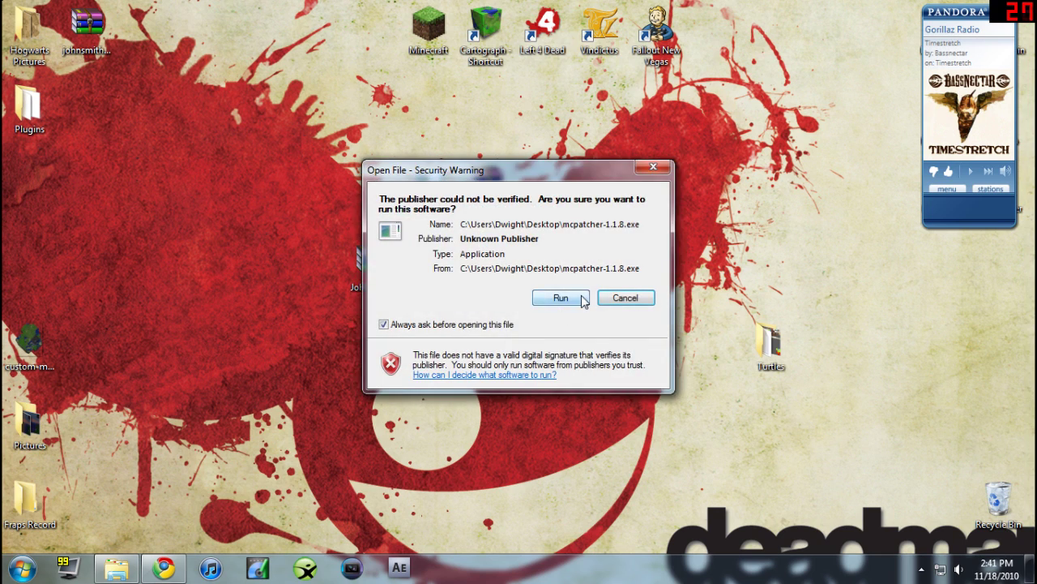
left_click(580, 299)
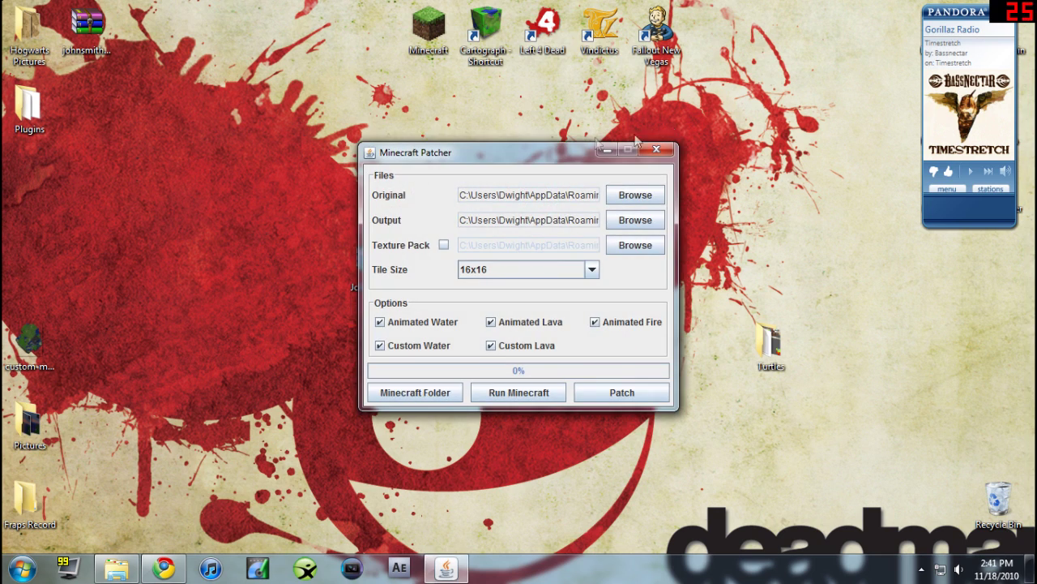
left_click_drag(531, 150, 711, 89)
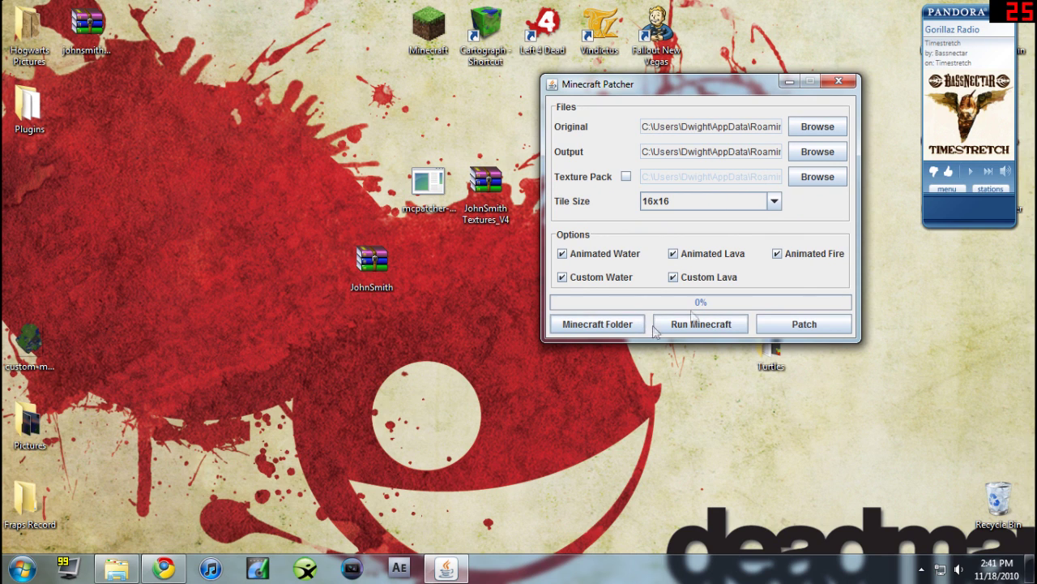
Set the tile size to 32x32, patch Minecraft to 100%, and close the patch log
left_click(762, 209)
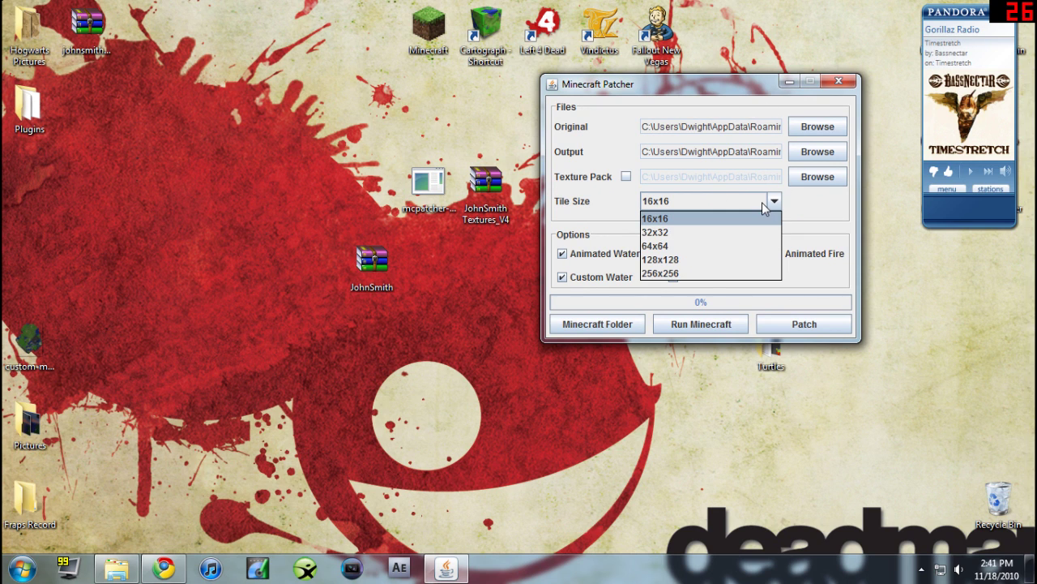
left_click(768, 232)
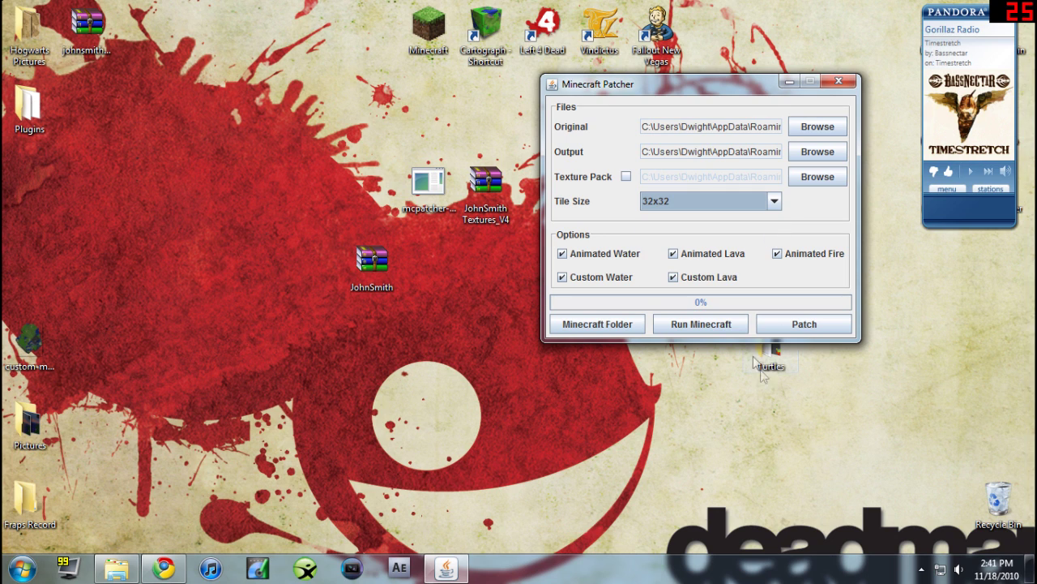
left_click(734, 325)
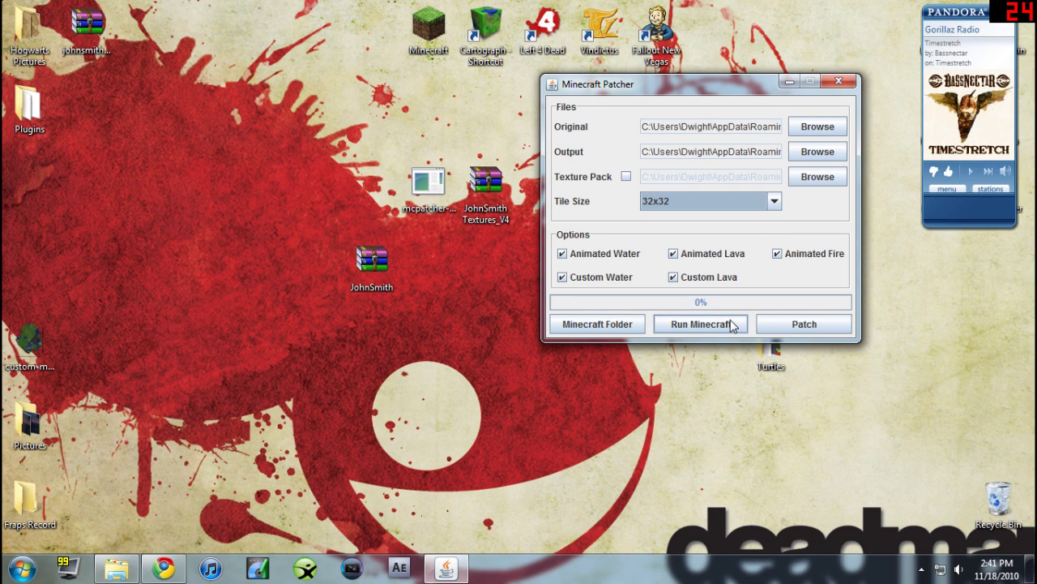
left_click(819, 325)
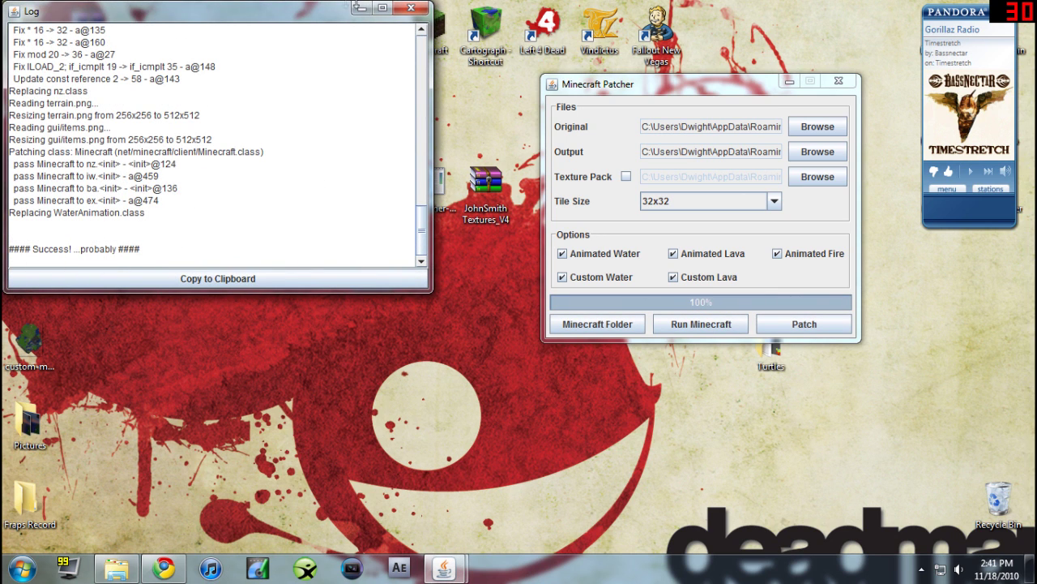
left_click(411, 8)
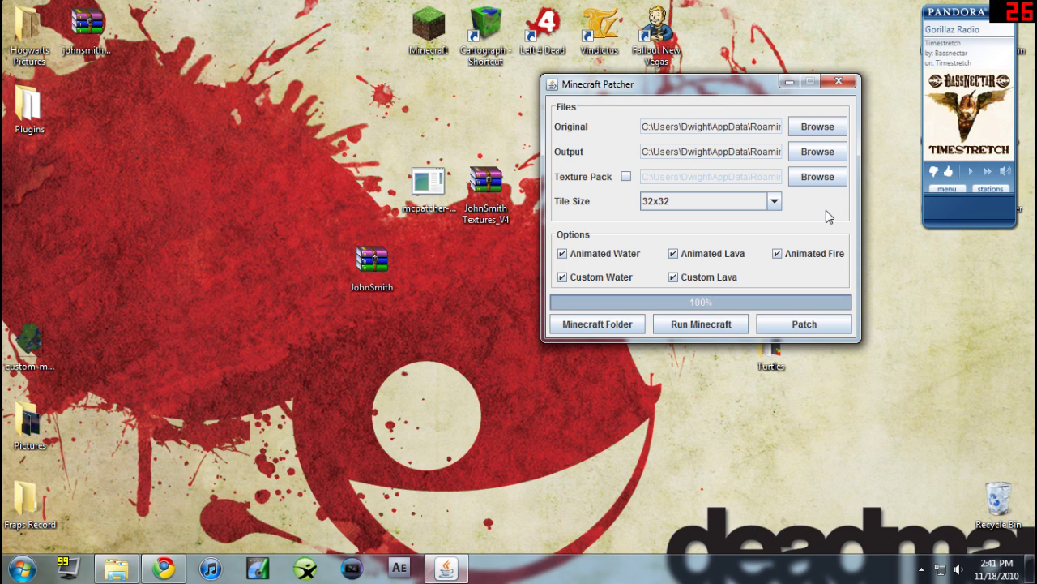
Close Minecraft Patcher and open custom-map-obliqueangle-day in Windows Photo Viewer
left_click(840, 82)
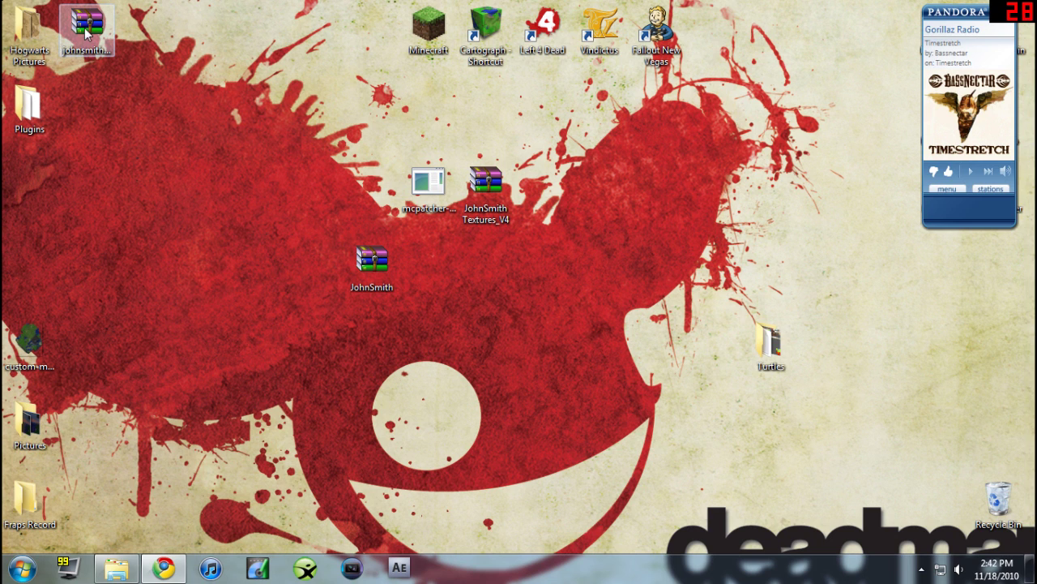
double_click(44, 343)
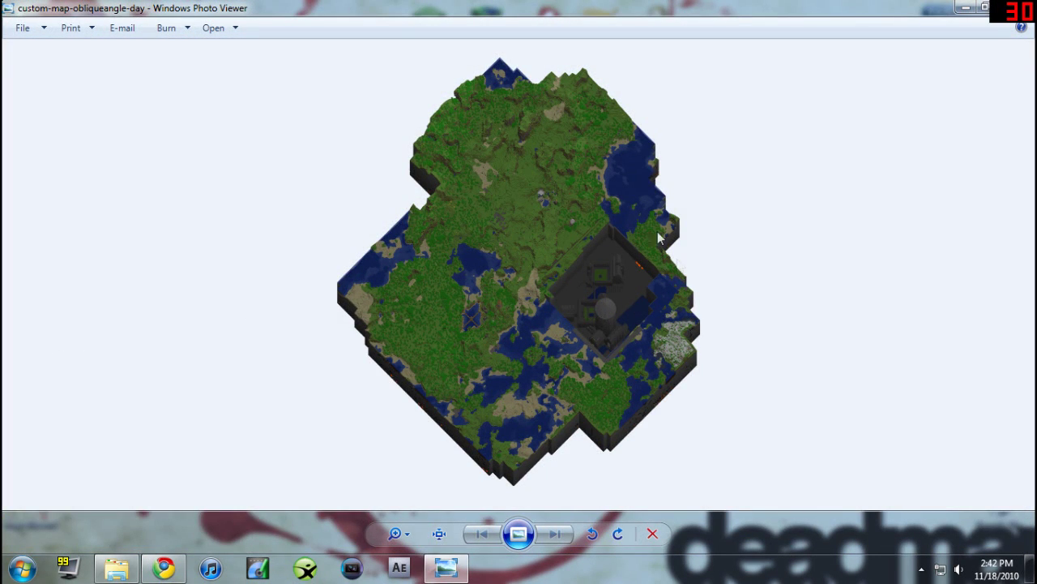
scroll(649, 324, "up", 5)
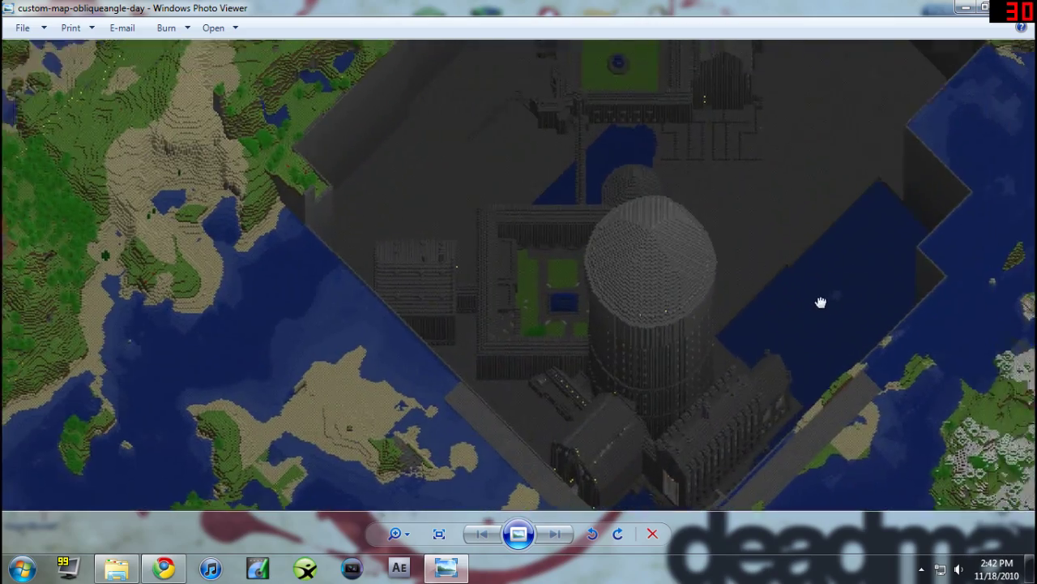
scroll(821, 302, "down", 1)
left_click_drag(821, 303, 672, 417)
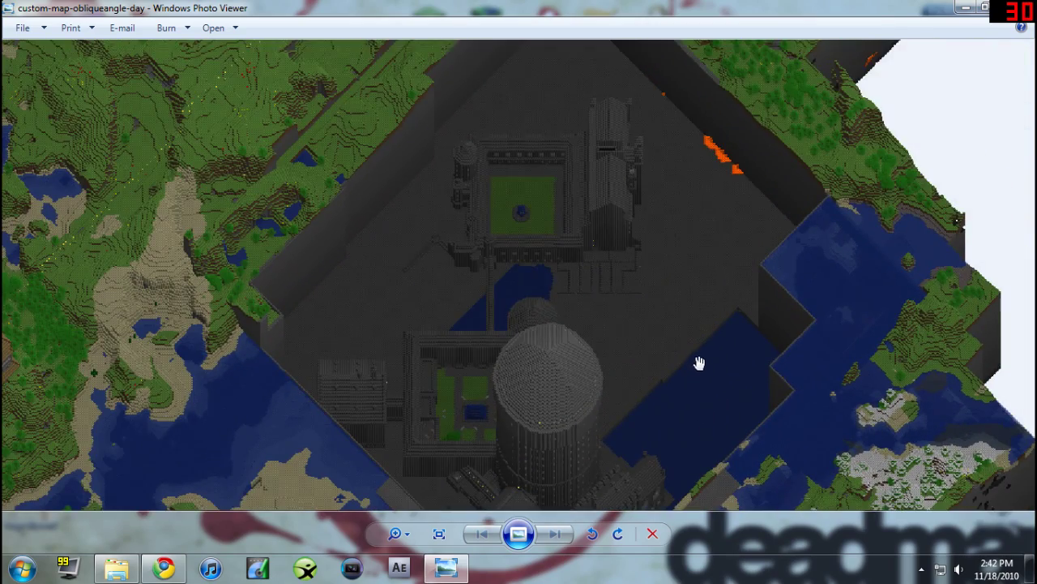
mouse_move(699, 363)
left_mouse_down()
mouse_move(674, 235)
mouse_move(692, 394)
mouse_move(690, 199)
mouse_move(692, 220)
left_mouse_up()
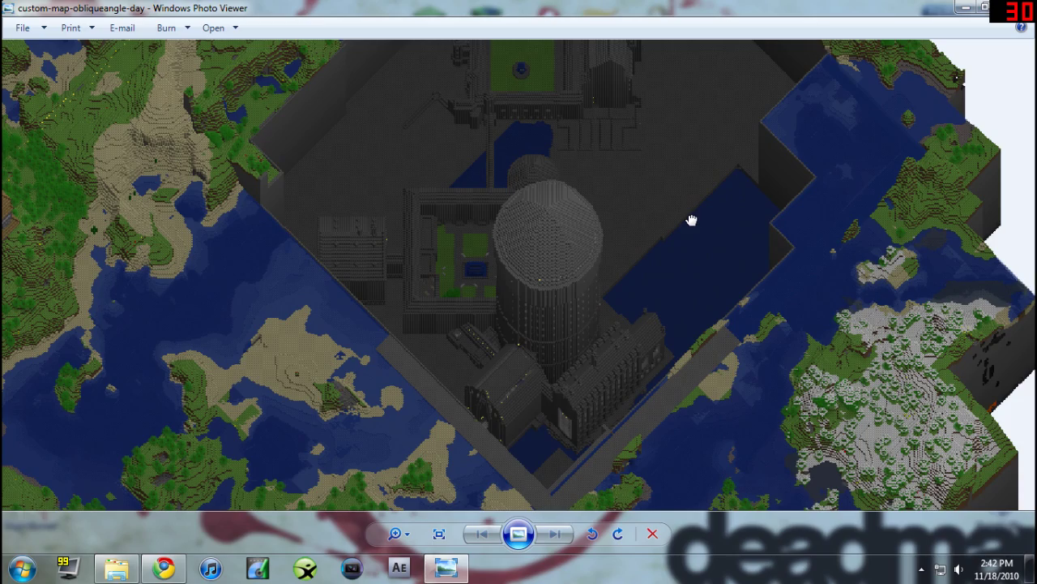
left_click_drag(692, 220, 695, 324)
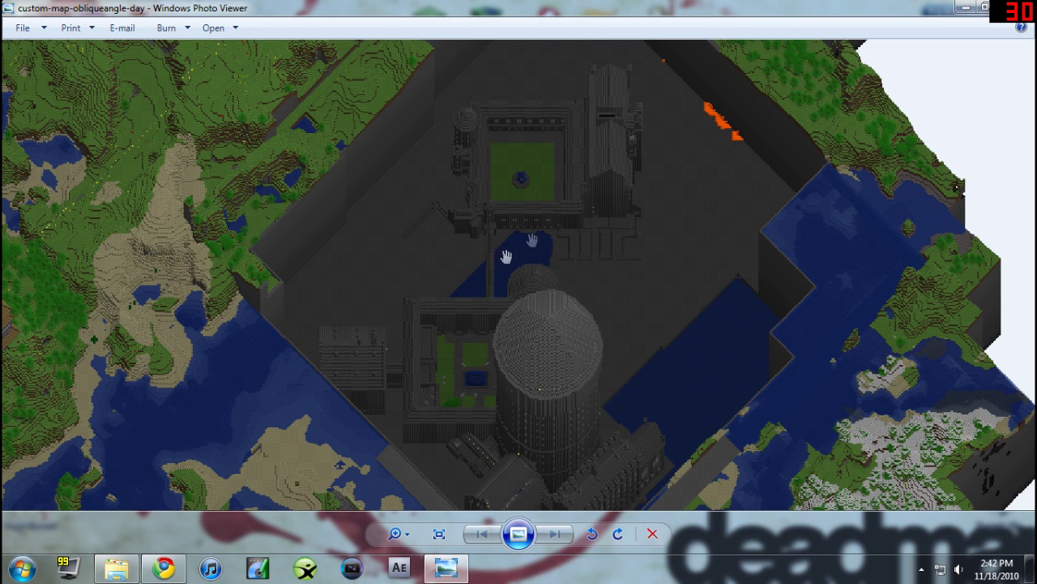
left_click_drag(589, 380, 589, 298)
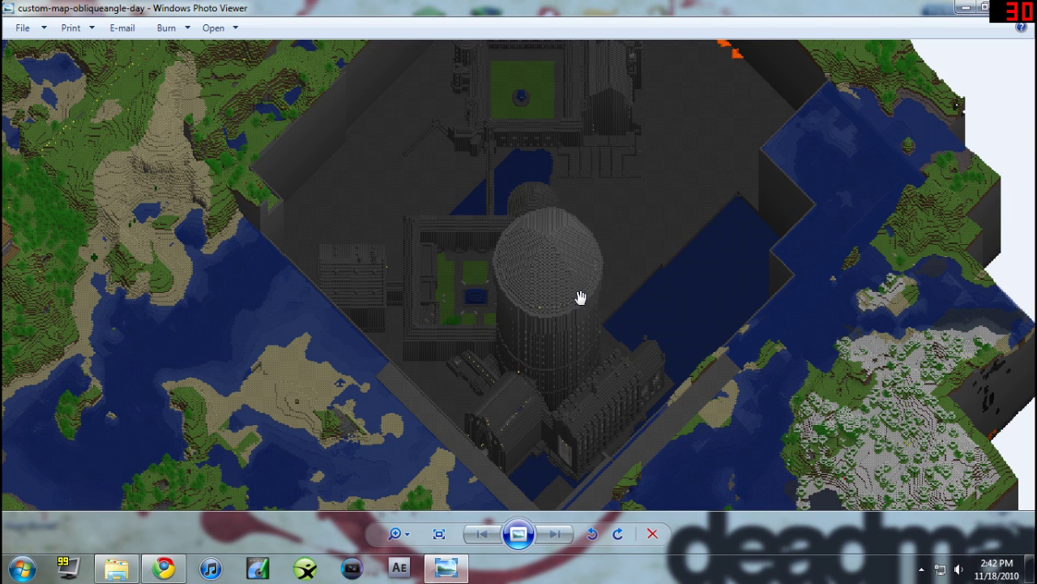
left_click_drag(557, 324, 560, 289)
scroll(563, 297, "down", 1)
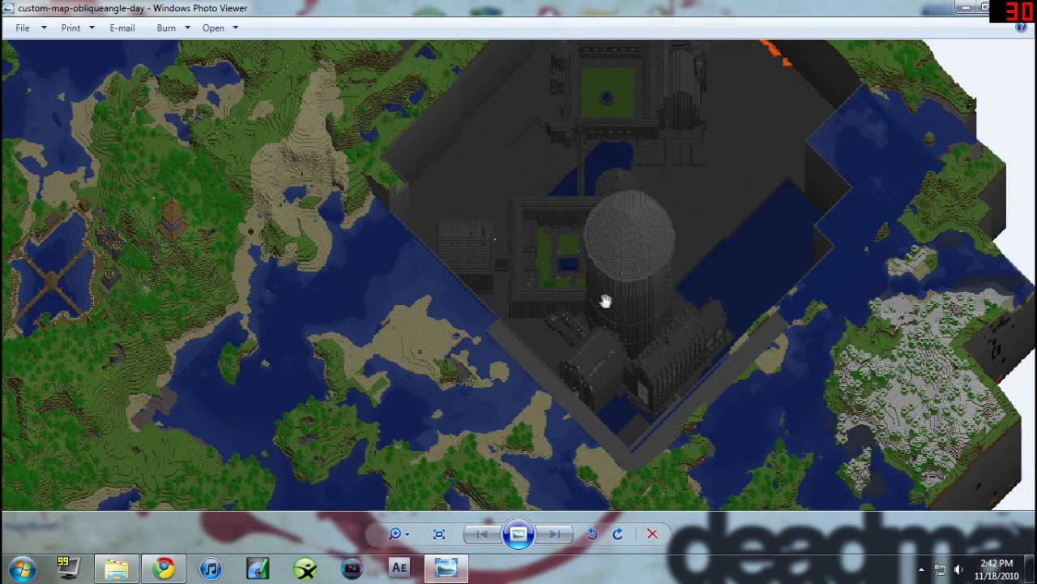
scroll(220, 311, "down", 3)
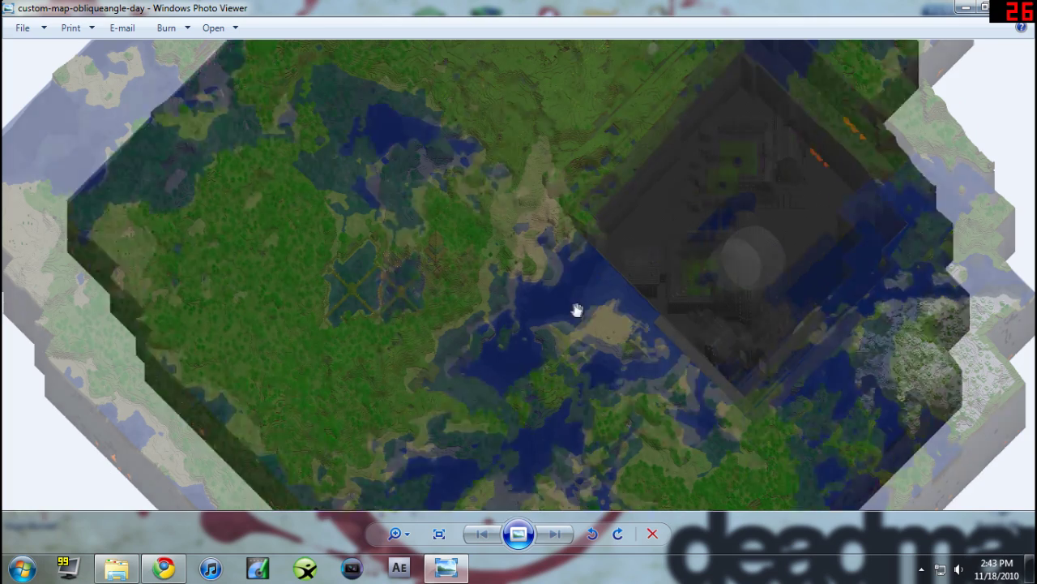
scroll(577, 310, "down", 3)
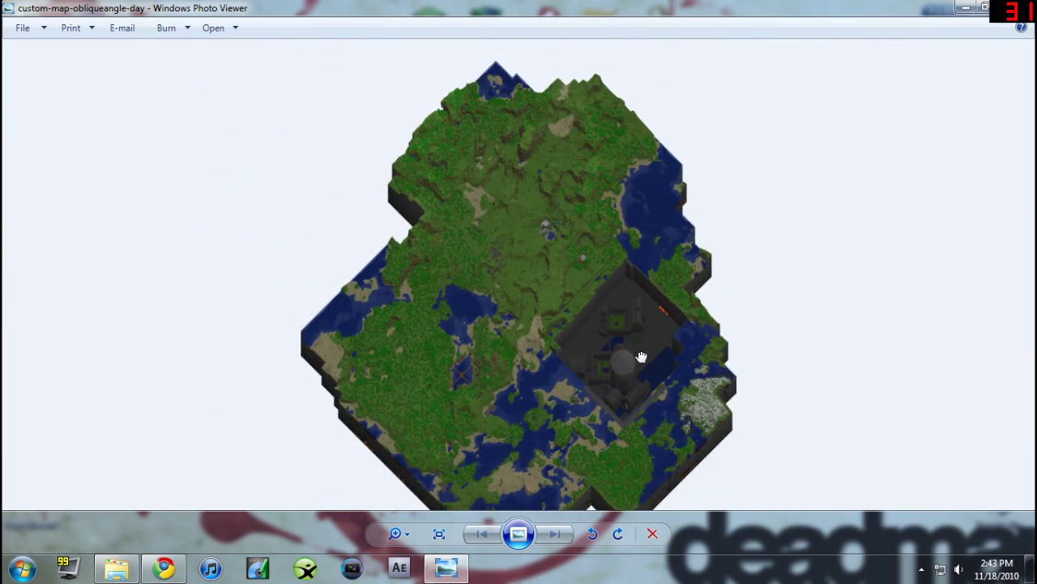
Zoom in on the map's lake with crossing paths and the dark pagoda
scroll(642, 307, "down", 2)
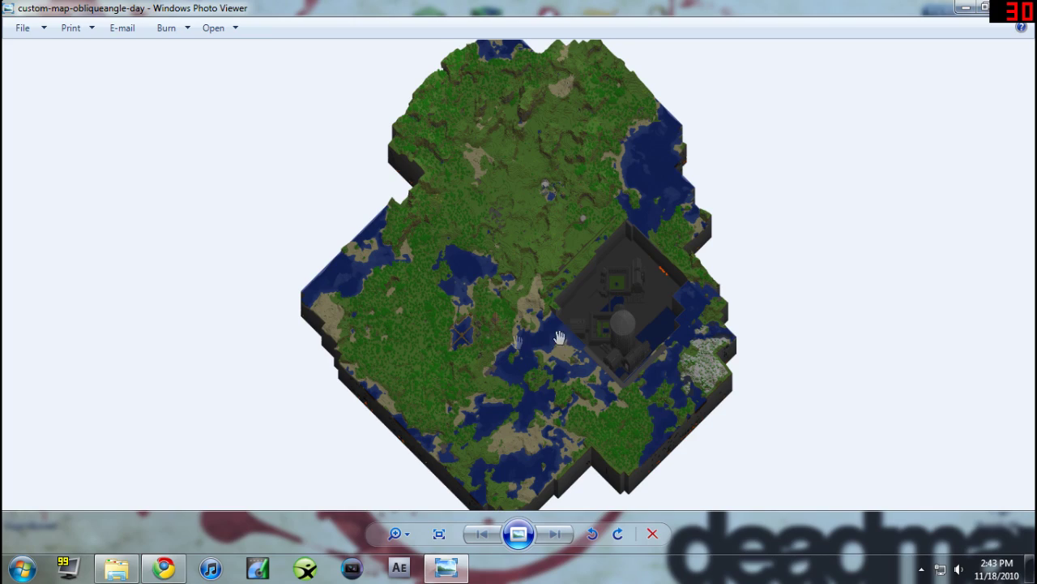
scroll(482, 319, "up", 5)
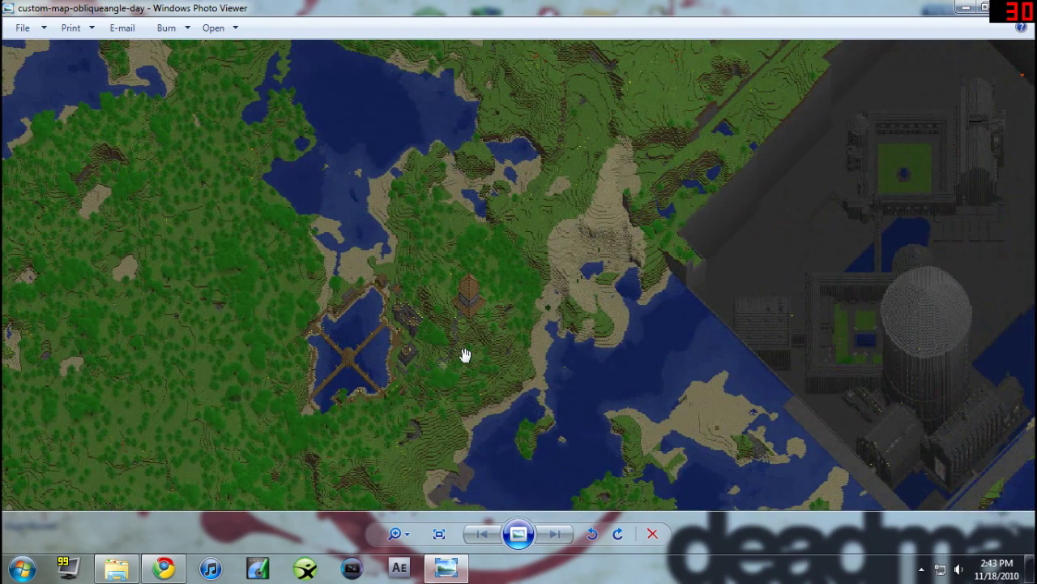
mouse_move(445, 369)
left_mouse_down()
mouse_move(556, 359)
mouse_move(586, 324)
mouse_move(602, 346)
left_mouse_up()
scroll(573, 365, "up", 2)
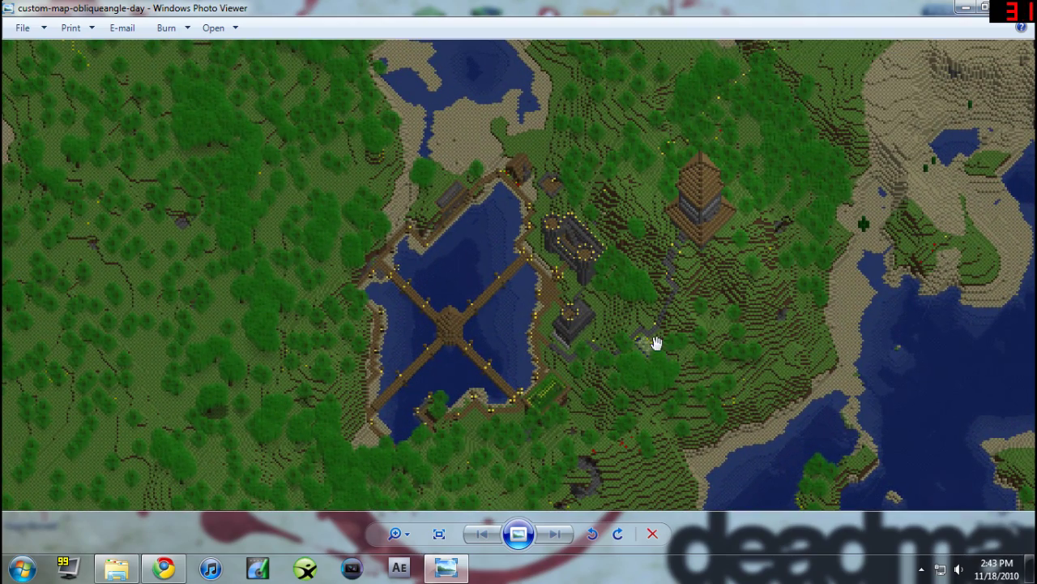
scroll(654, 347, "down", 5)
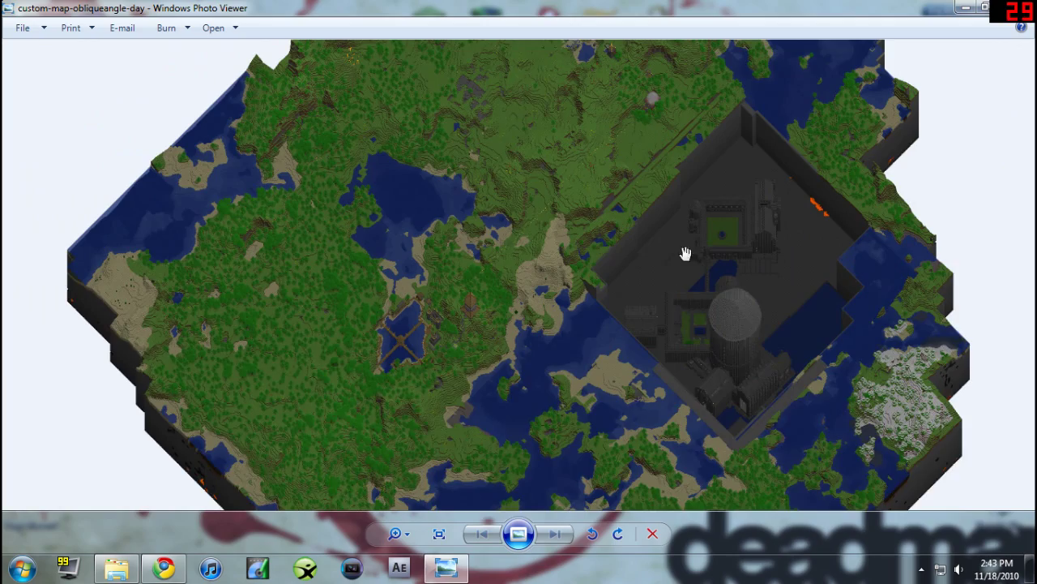
mouse_move(685, 223)
left_mouse_down()
mouse_move(654, 400)
mouse_move(659, 324)
left_mouse_up()
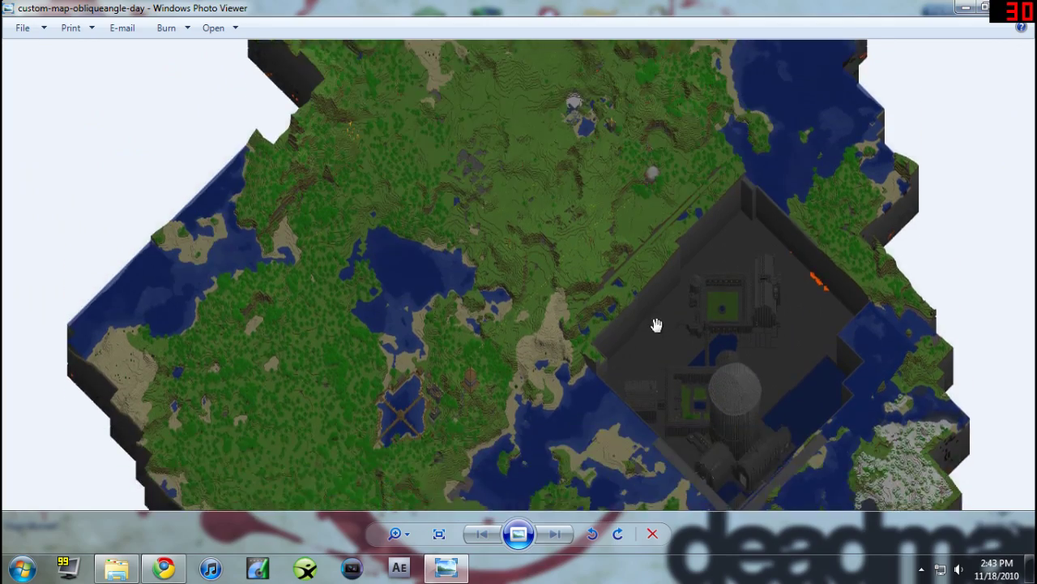
Pan north over the hills and zoom in on the house in the forest
scroll(497, 370, "up", 3)
left_click_drag(460, 332, 391, 387)
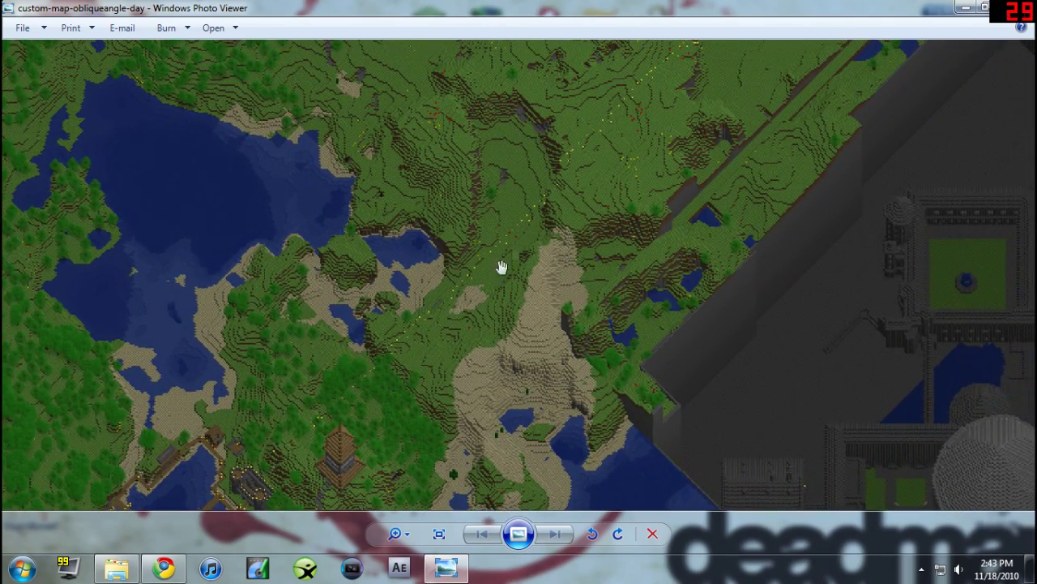
left_click_drag(640, 93, 521, 259)
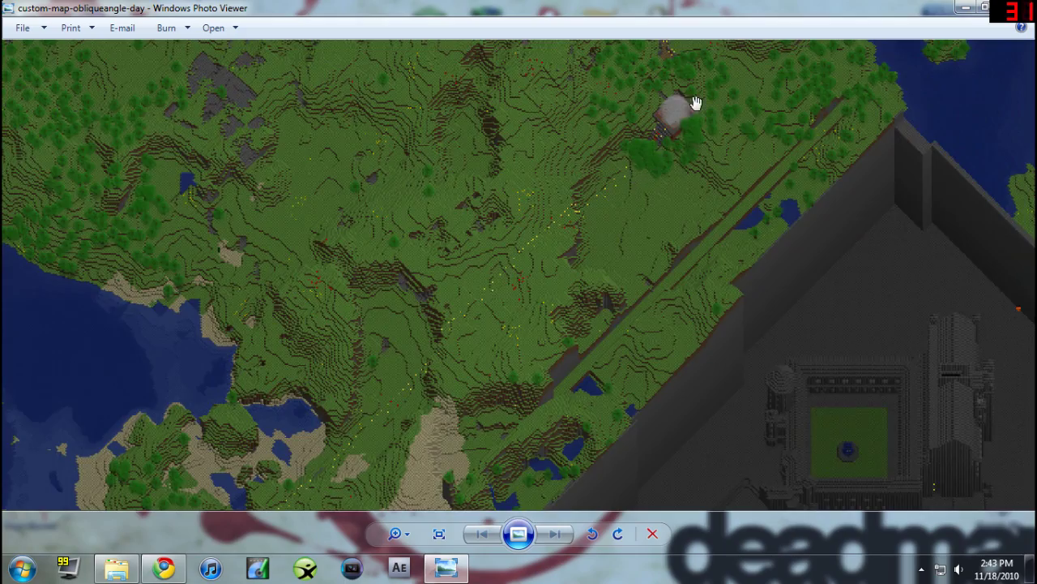
mouse_move(695, 106)
left_mouse_down()
mouse_move(597, 259)
mouse_move(581, 269)
left_mouse_up()
scroll(581, 267, "up", 3)
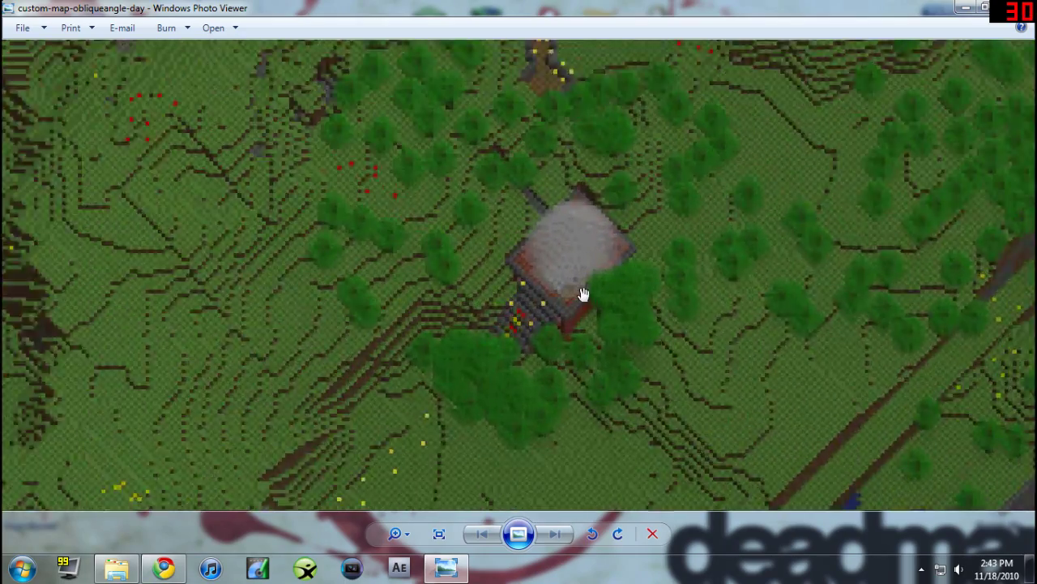
scroll(588, 266, "down", 3)
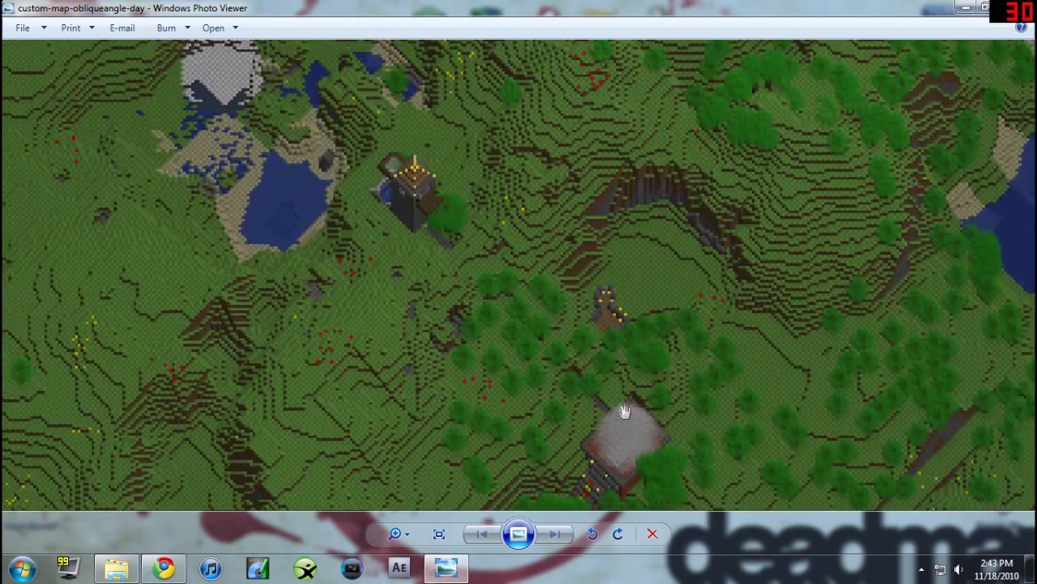
scroll(616, 406, "down", 3)
Close the custom-map-obliqueangle-day image in Windows Photo Viewer
left_click(1023, 8)
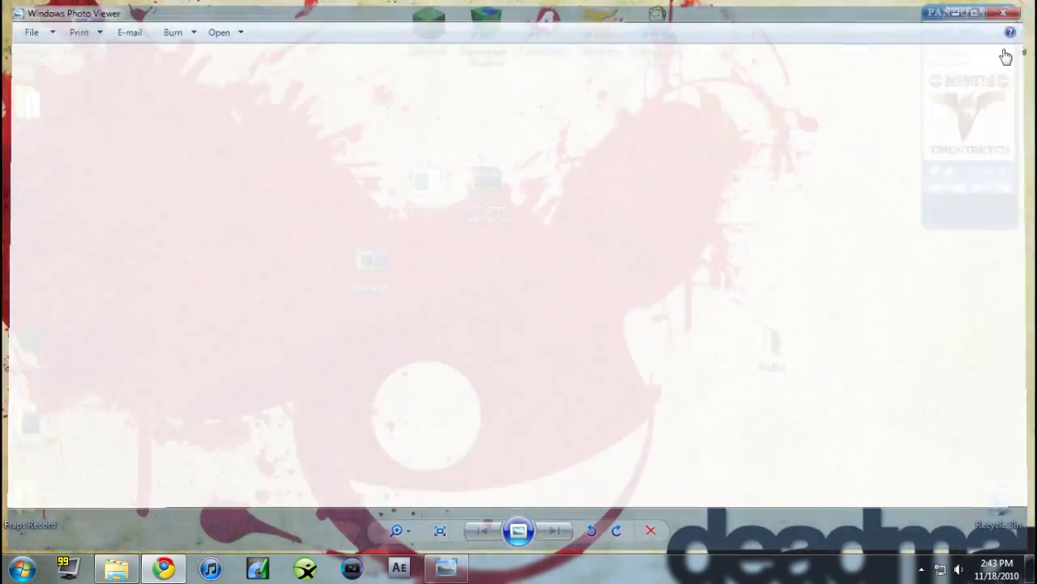